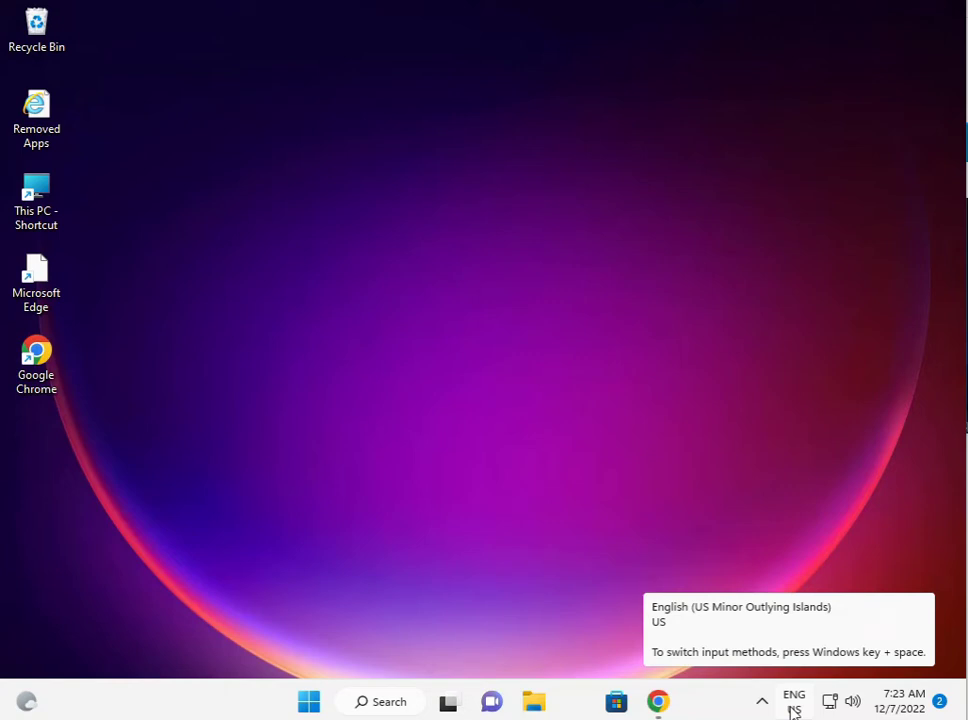
# Launch Settings from Start, maximize it, and scroll the System page down to Troubleshoot.
pyautogui.click(309, 703)
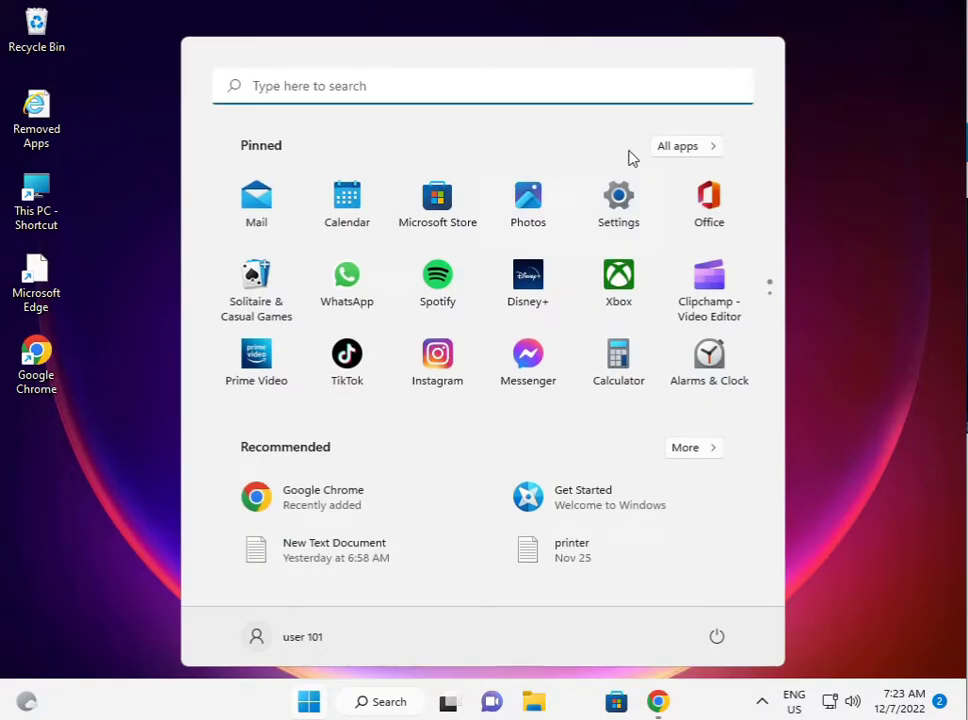
pyautogui.click(619, 200)
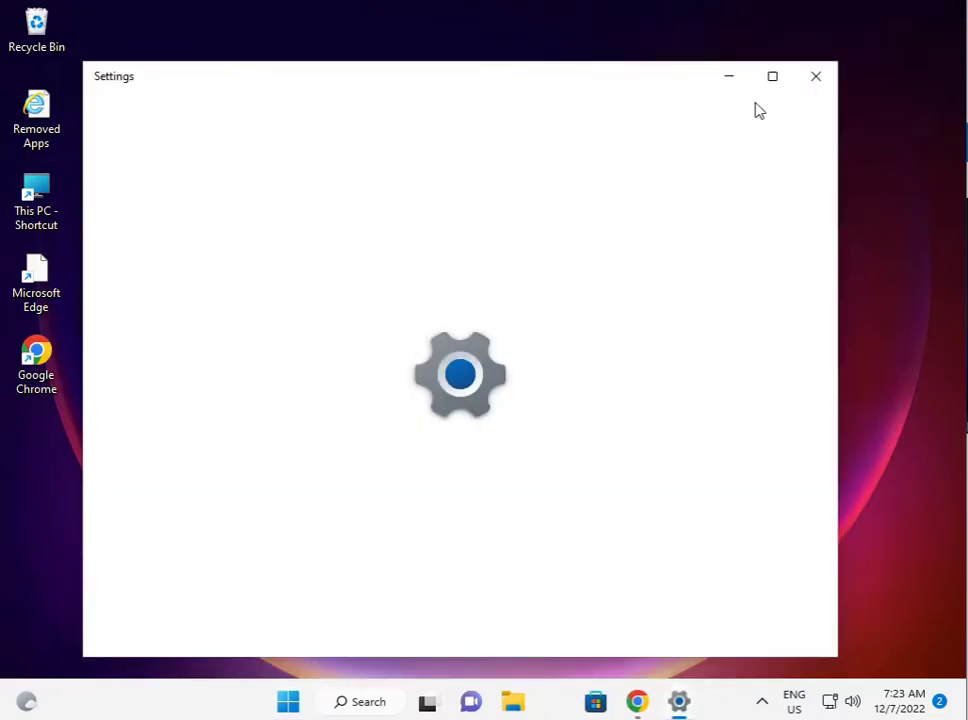
pyautogui.click(767, 84)
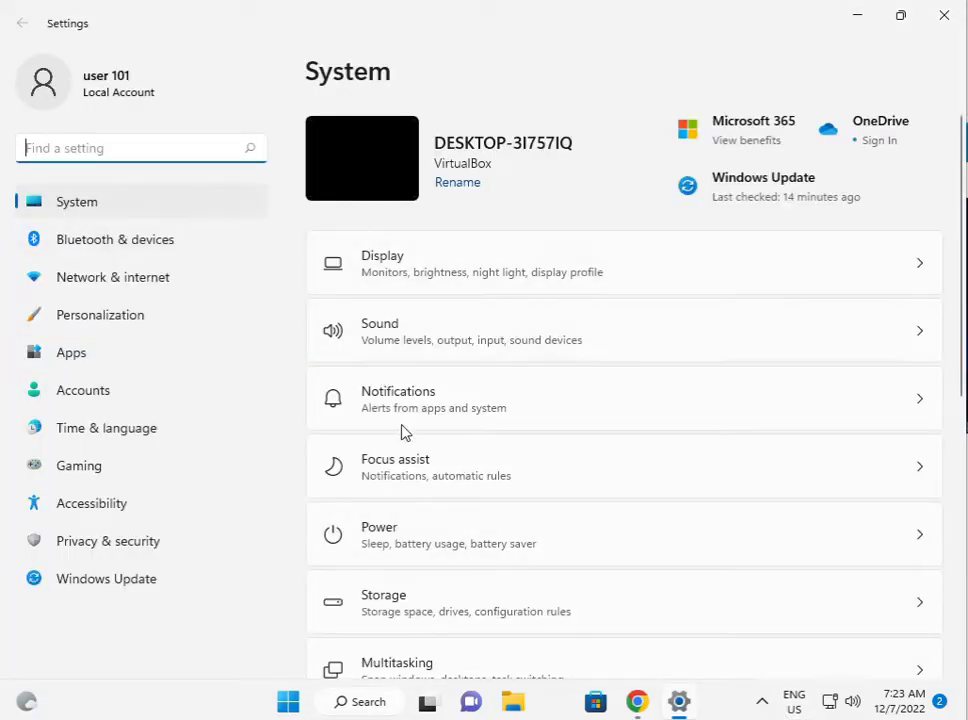
pyautogui.scroll(-3, 519, 624)
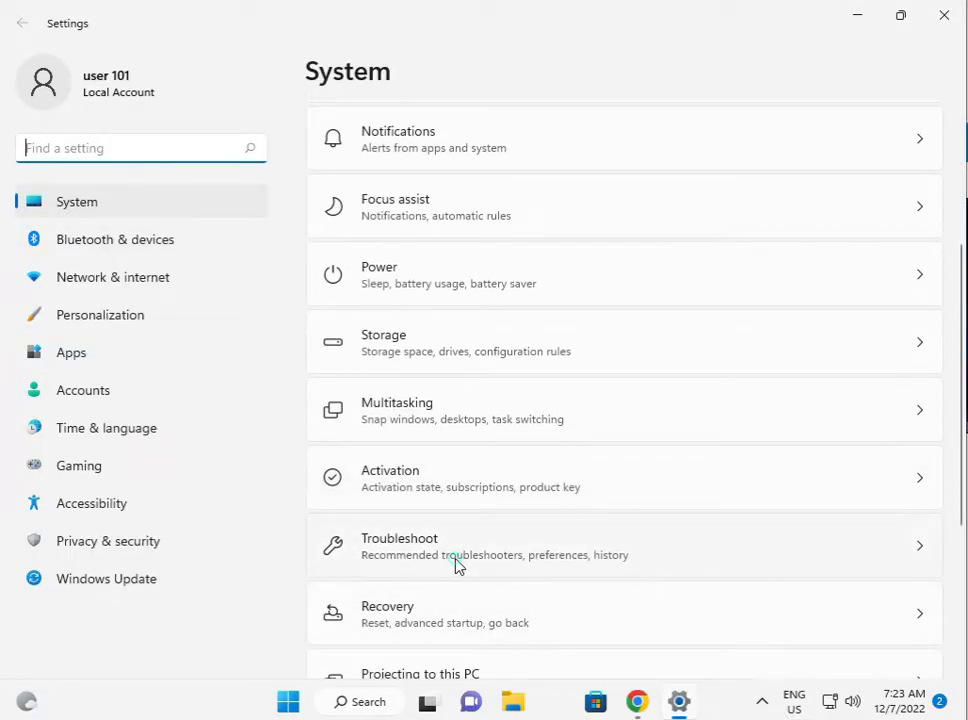
# Run the Windows Store Apps troubleshooter from the Other troubleshooters list.
pyautogui.click(457, 566)
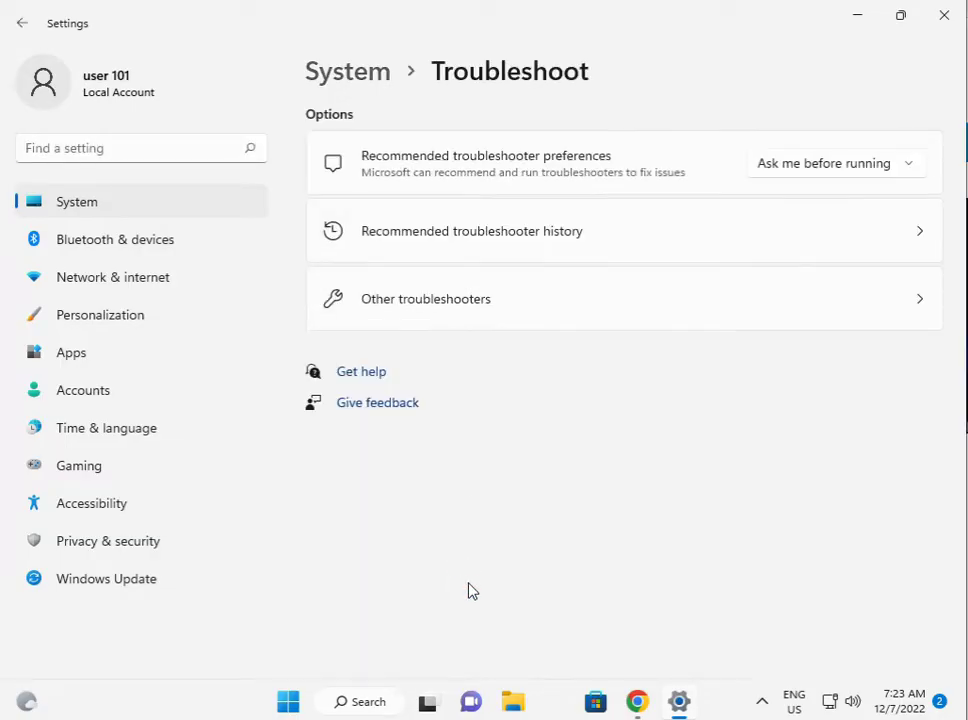
pyautogui.click(488, 307)
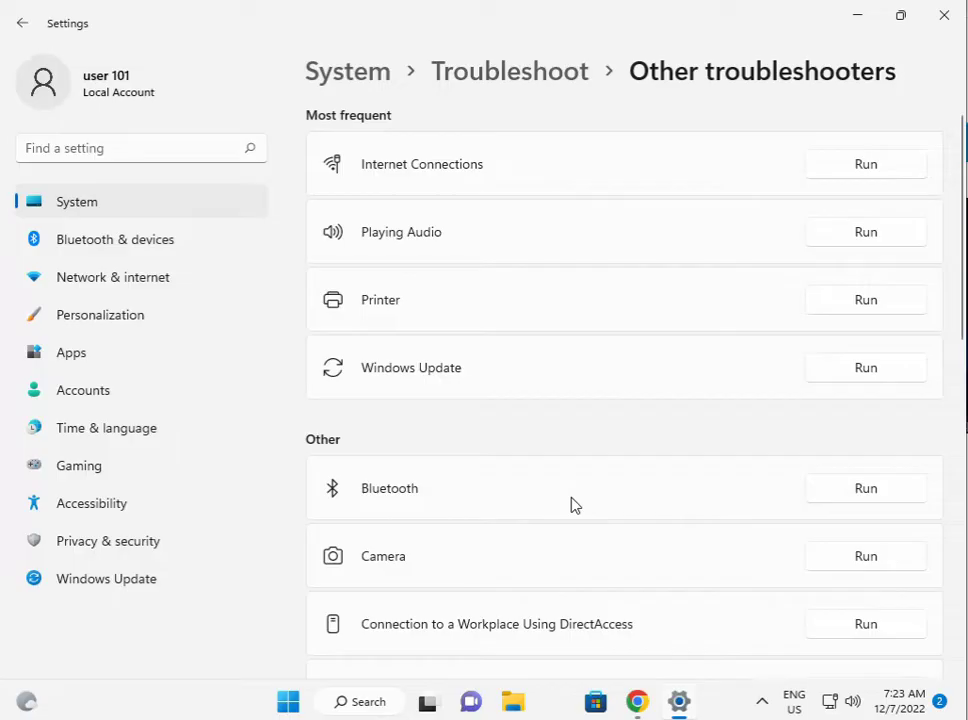
pyautogui.scroll(-5, 556, 520)
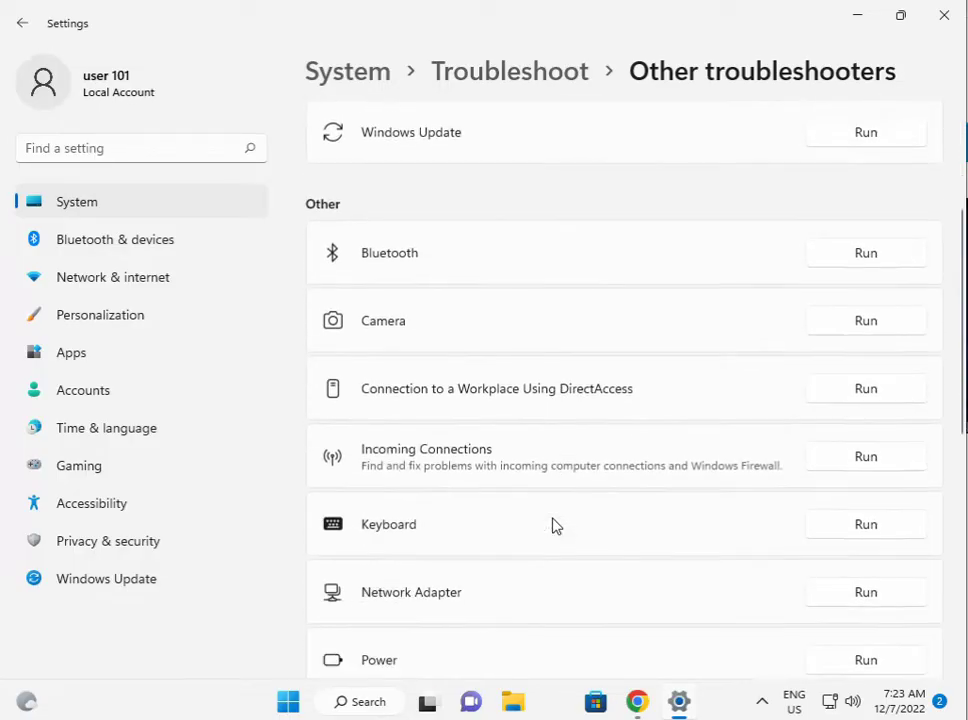
pyautogui.scroll(-4, 556, 526)
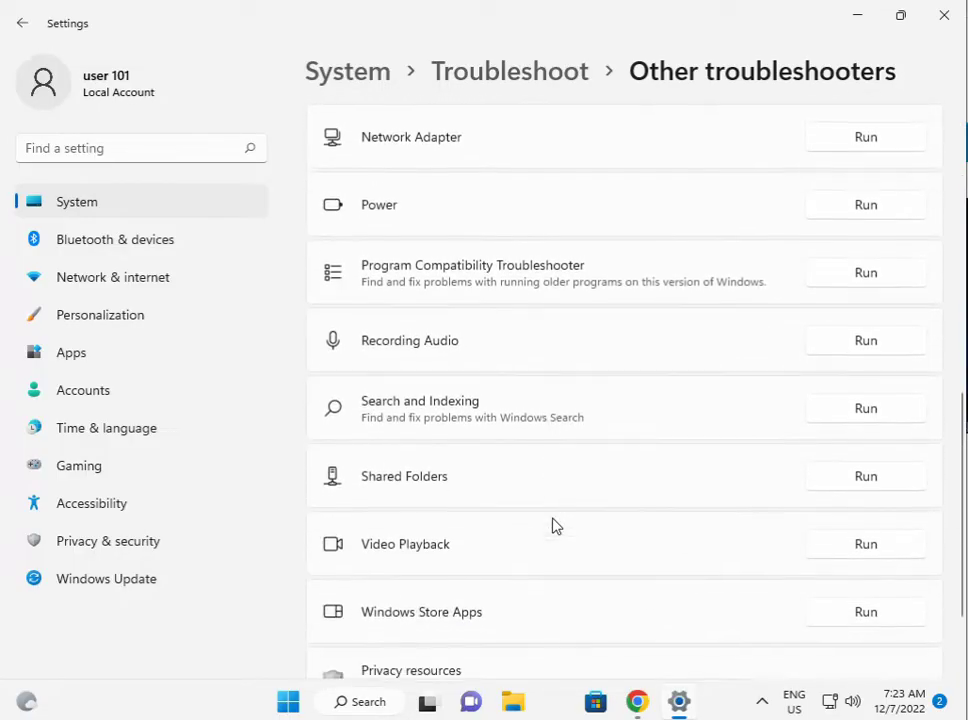
pyautogui.scroll(-1, 556, 526)
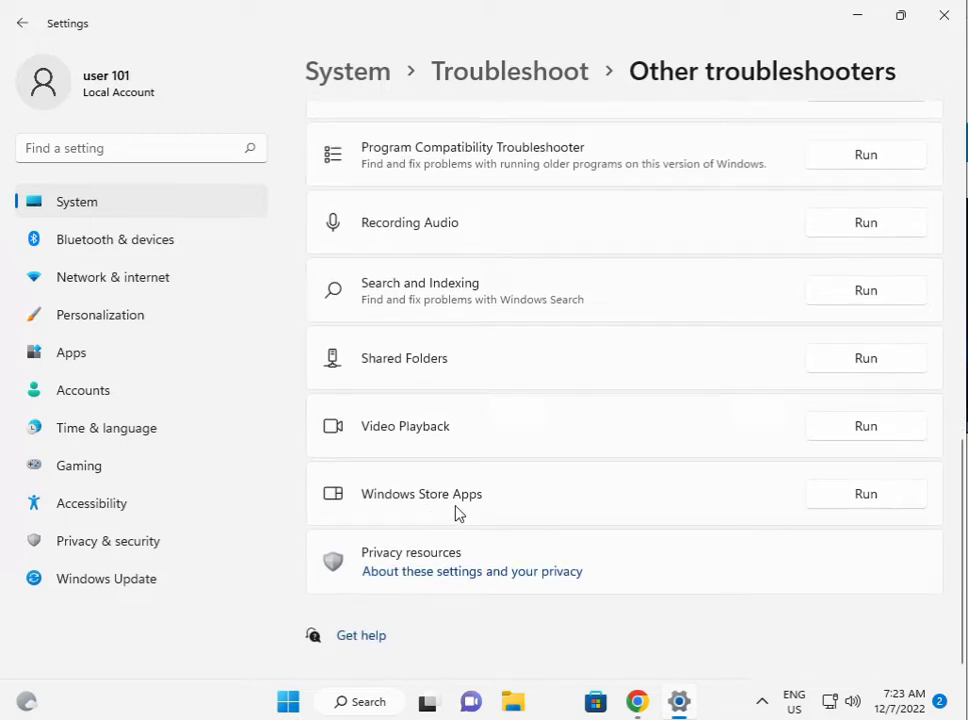
pyautogui.click(841, 497)
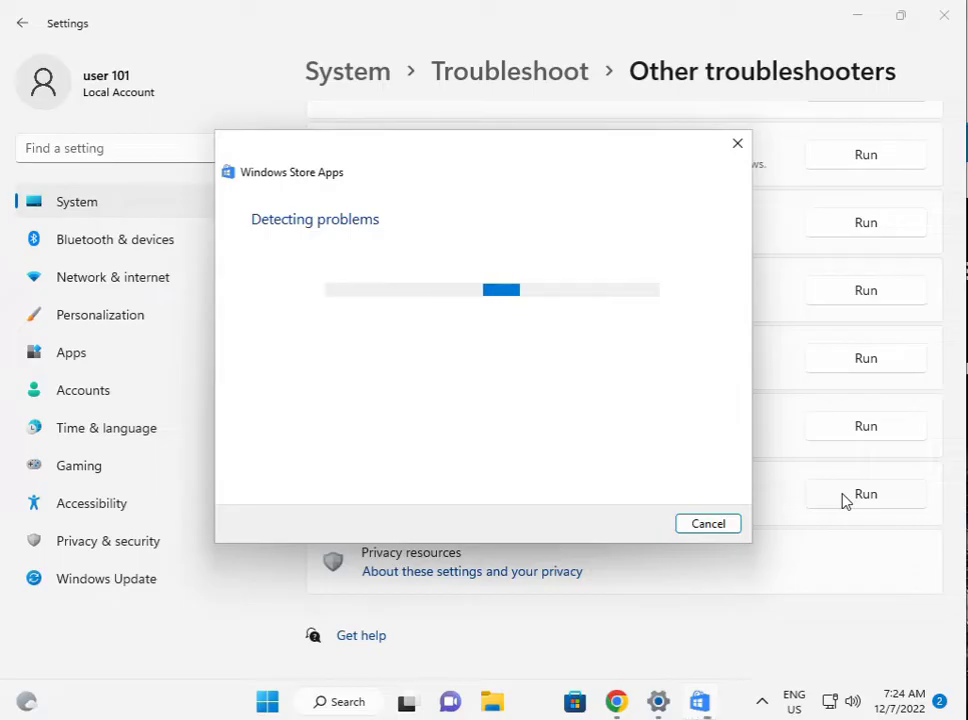
pyautogui.moveTo(700, 705)
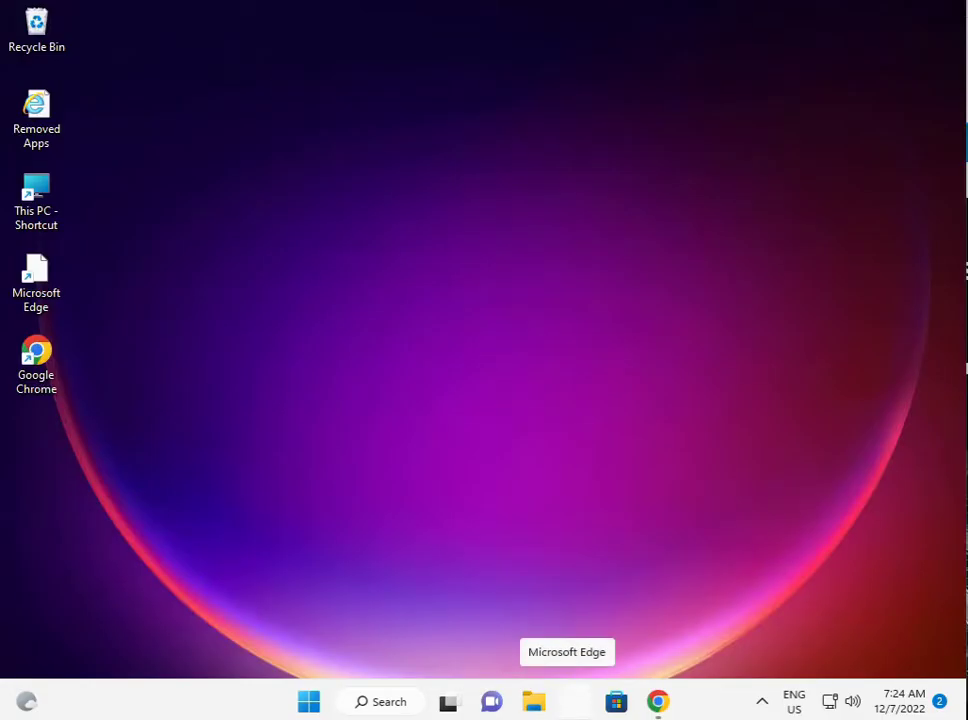
# Reopen Settings to Apps & features and open the Microsoft Store entry's ⋮ menu.
pyautogui.click(312, 703)
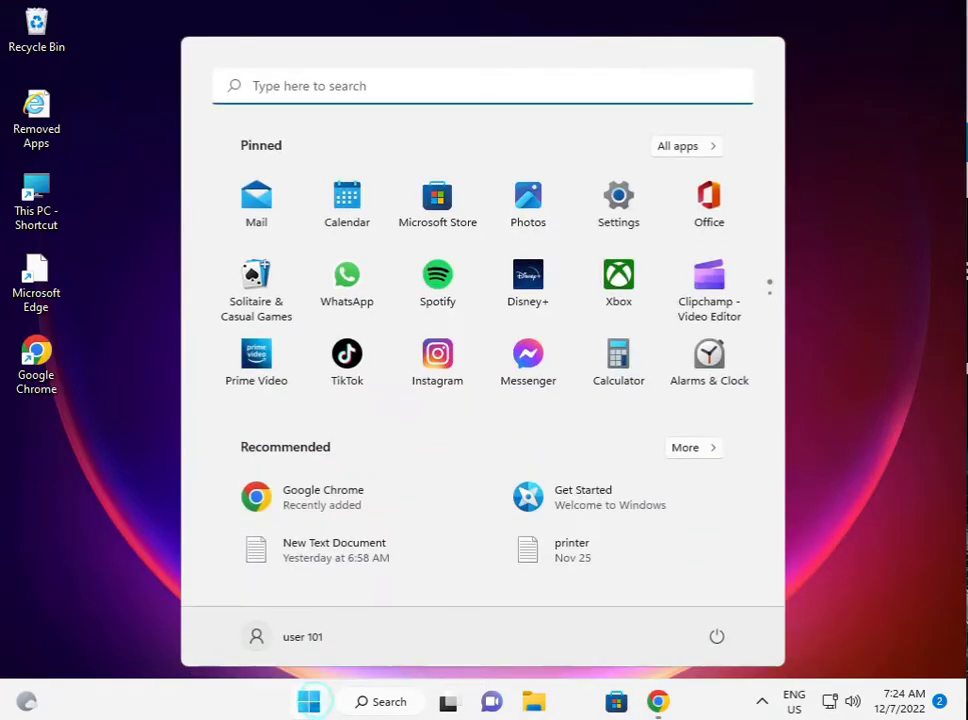
pyautogui.click(612, 208)
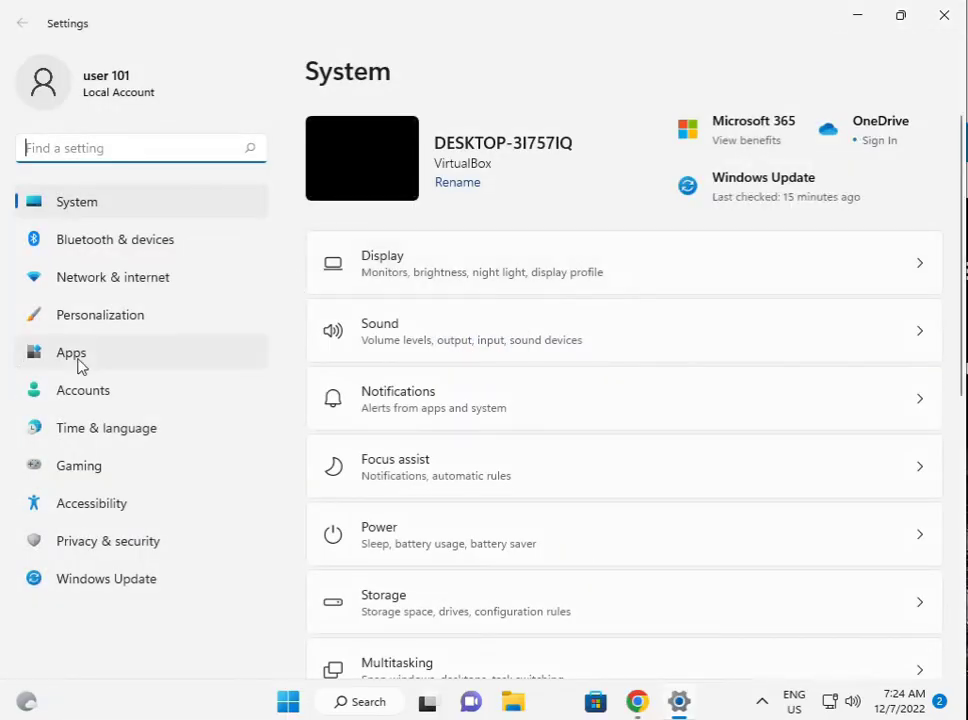
pyautogui.click(93, 360)
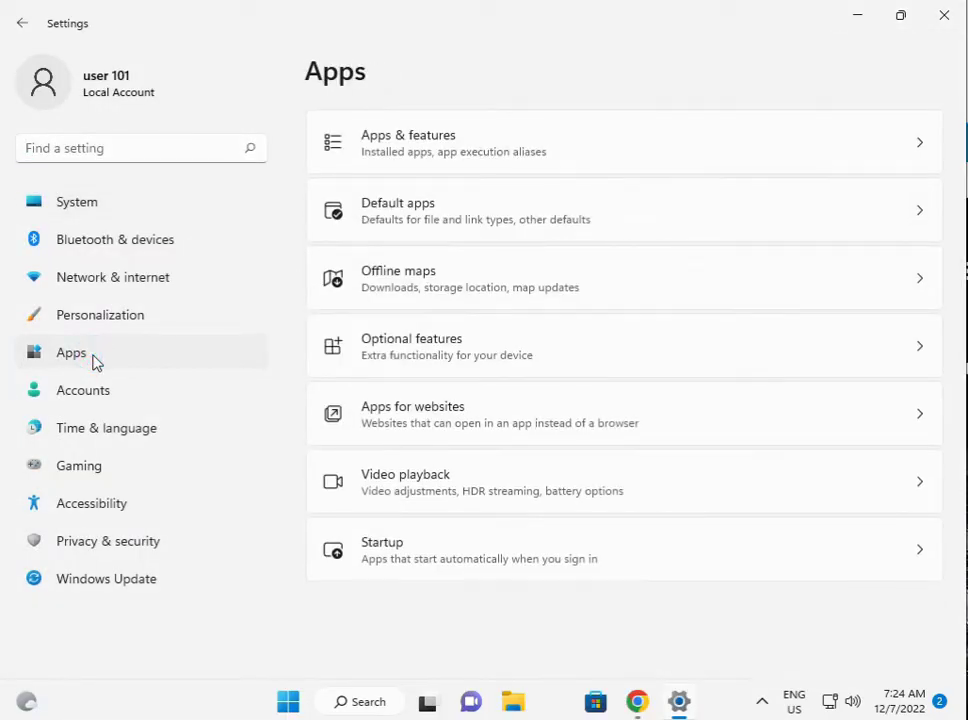
pyautogui.click(497, 148)
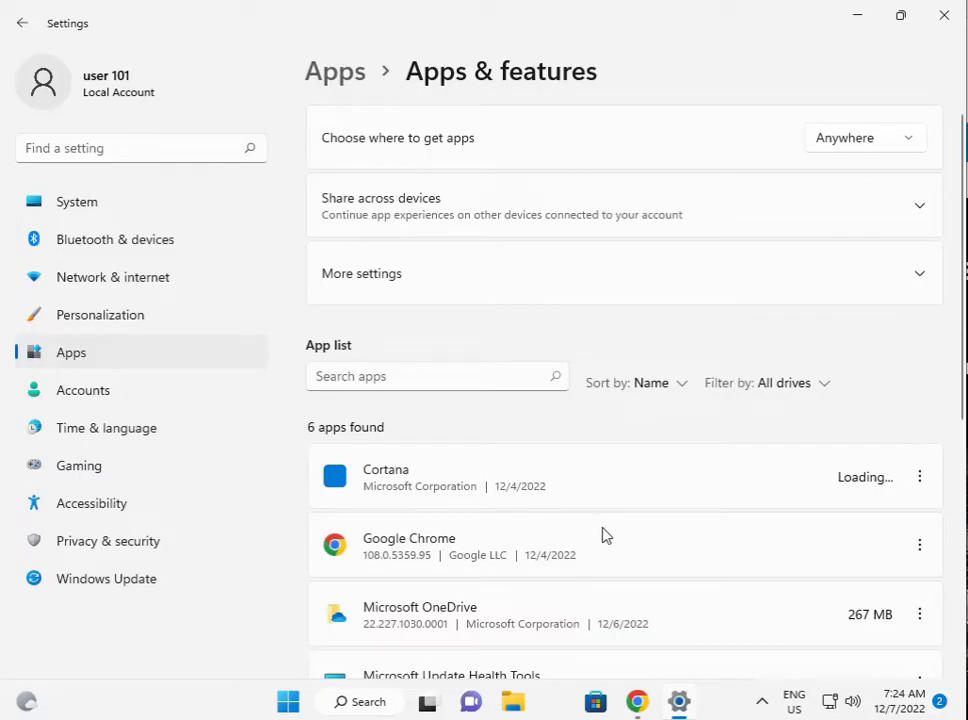
pyautogui.scroll(-5, 525, 501)
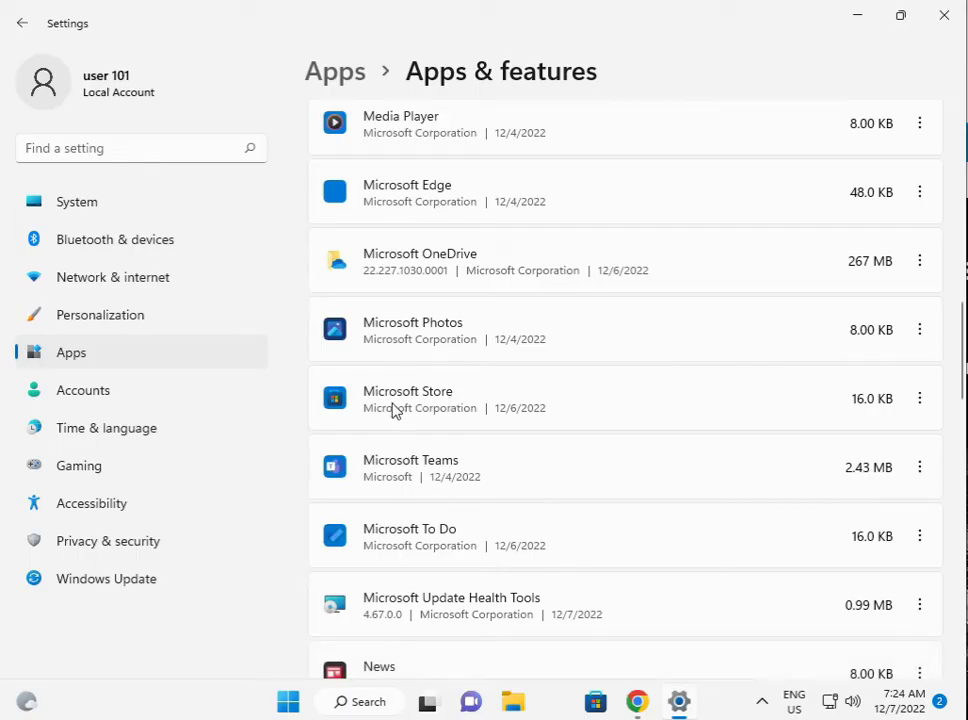
pyautogui.click(920, 400)
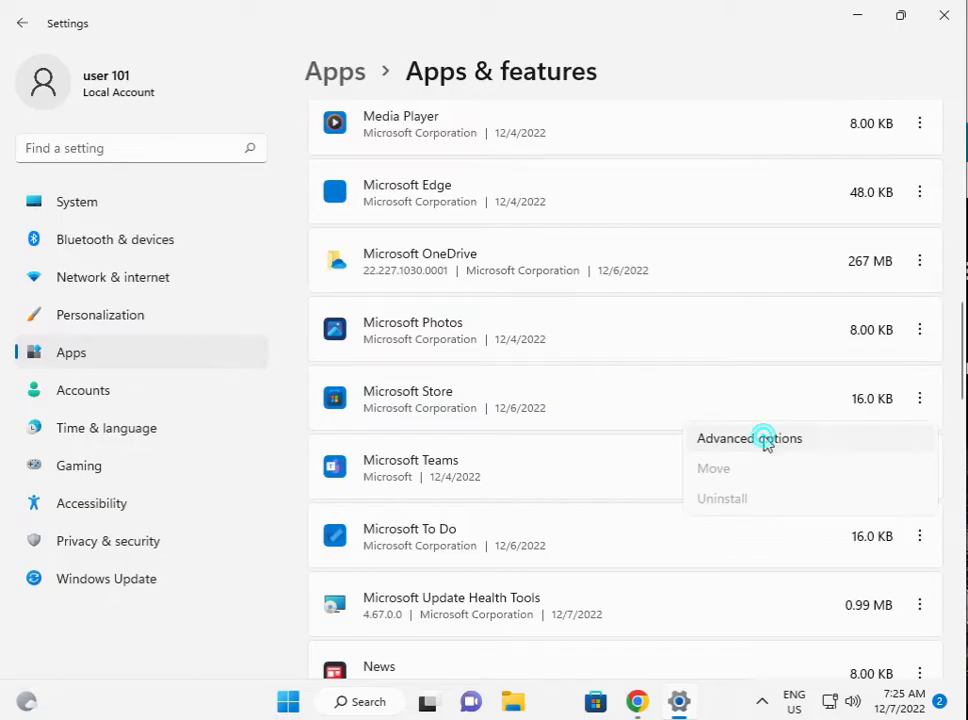
# Repair Microsoft Store from its advanced options, then reset it and confirm the reset.
pyautogui.click(741, 446)
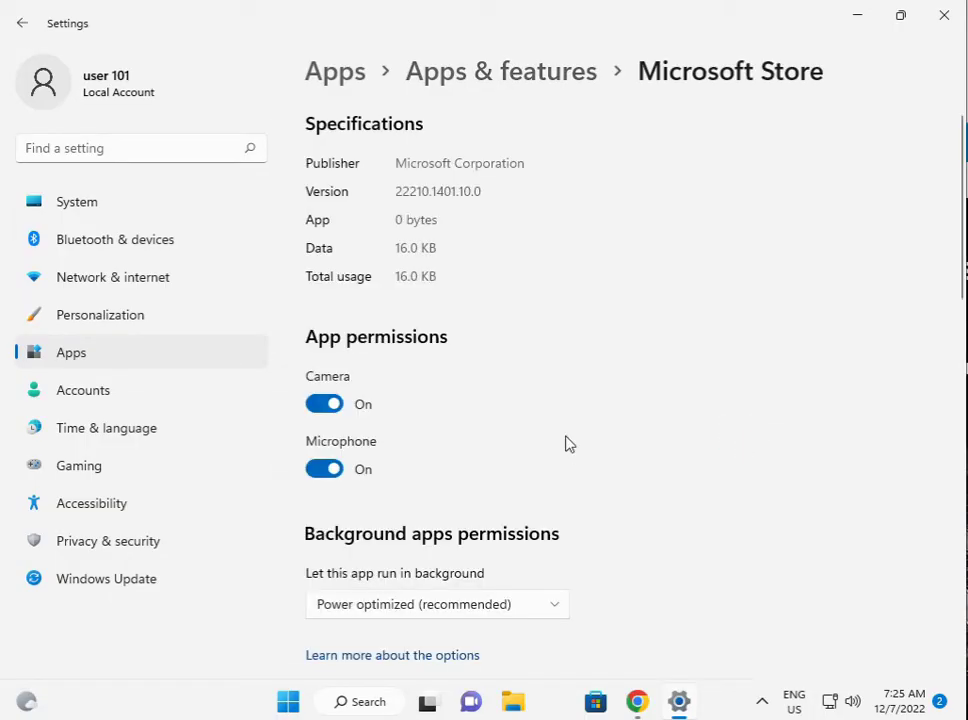
pyautogui.scroll(-8, 497, 455)
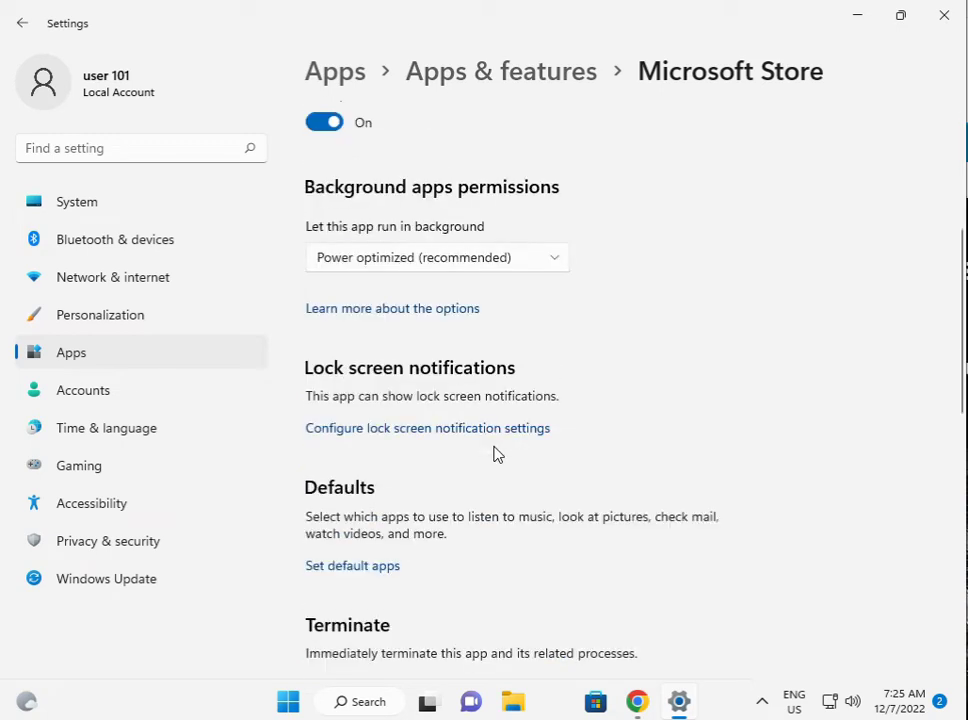
pyautogui.scroll(-1, 497, 455)
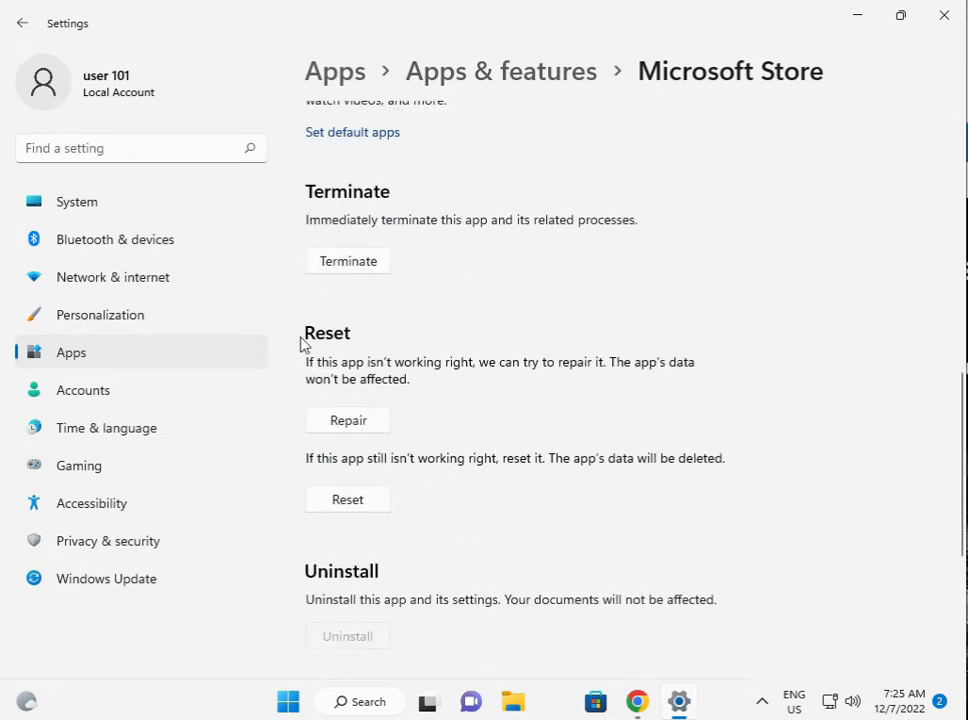
pyautogui.click(337, 424)
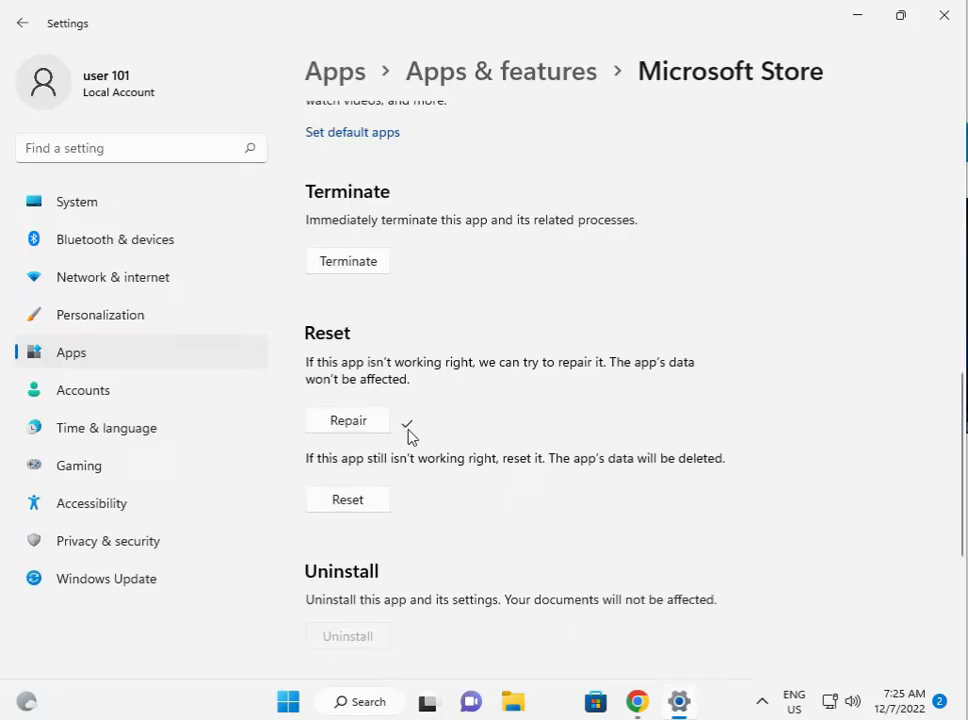
pyautogui.click(350, 502)
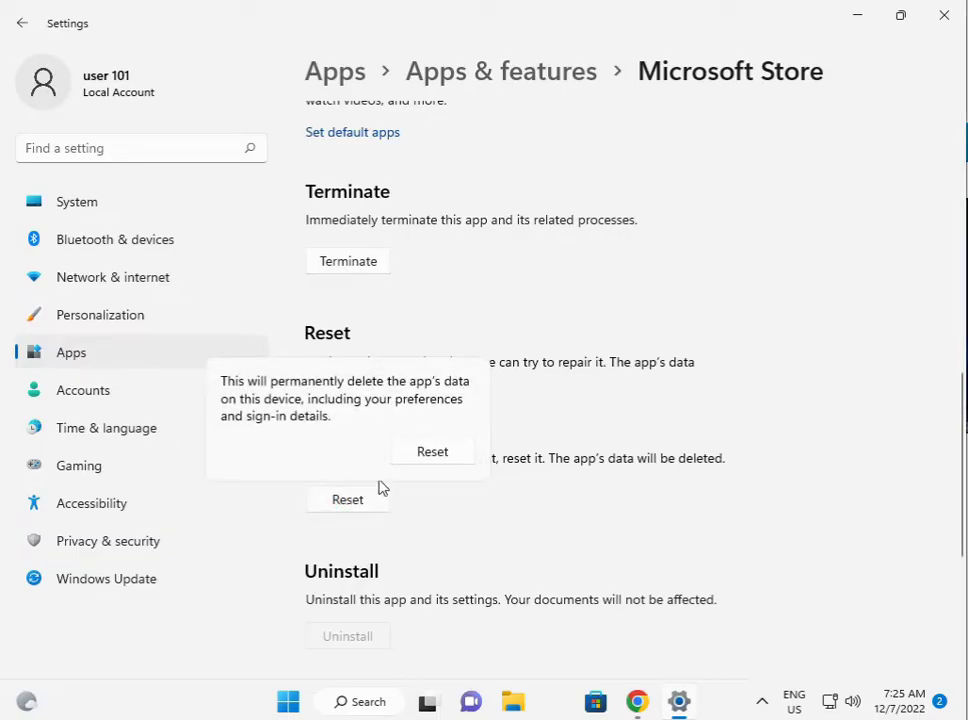
pyautogui.click(430, 455)
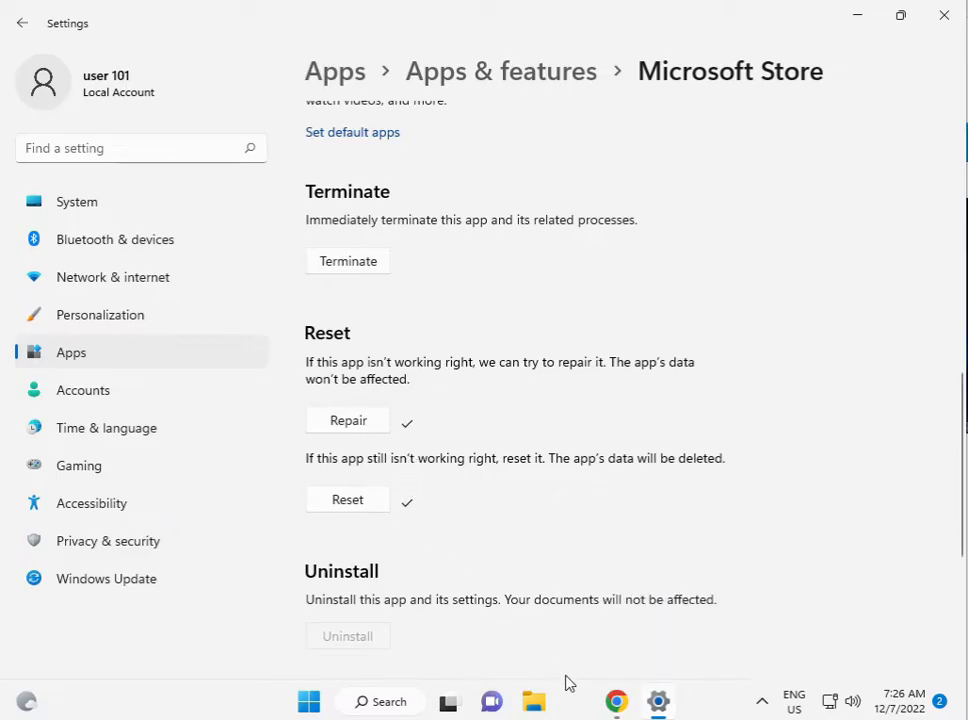
# Close Settings and browse File Explorer to the user's profile folder under C:\Users.
pyautogui.click(944, 15)
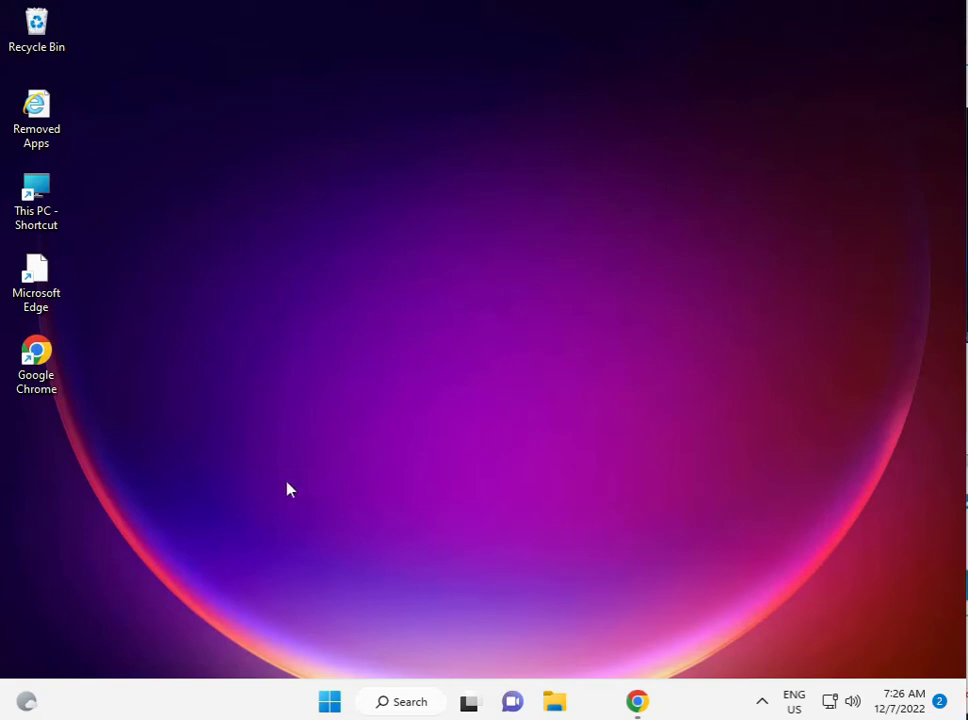
pyautogui.click(556, 704)
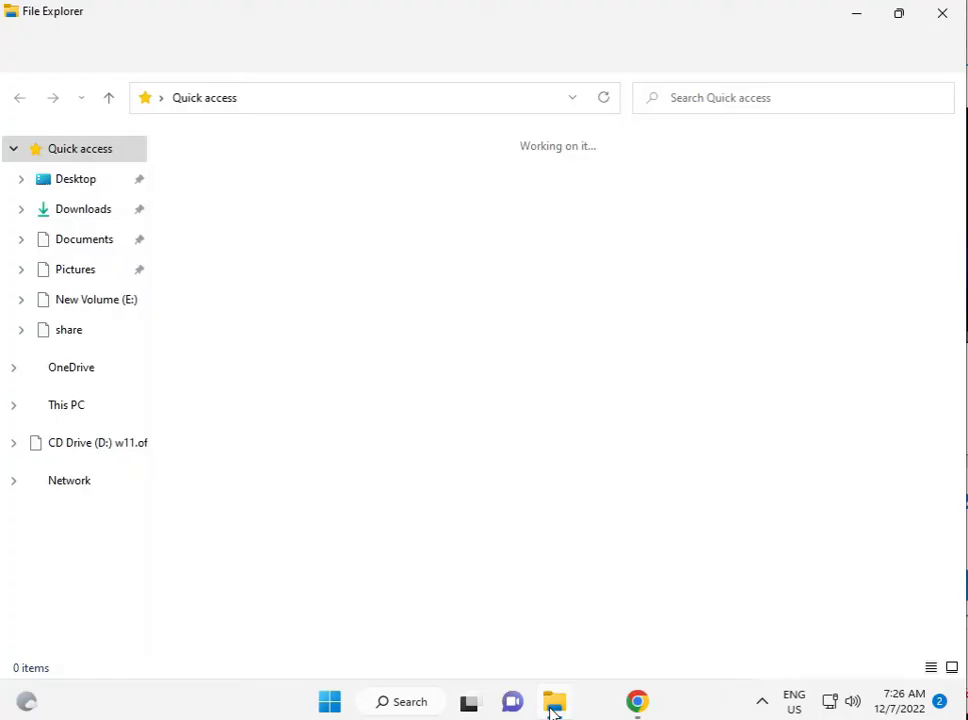
pyautogui.click(76, 408)
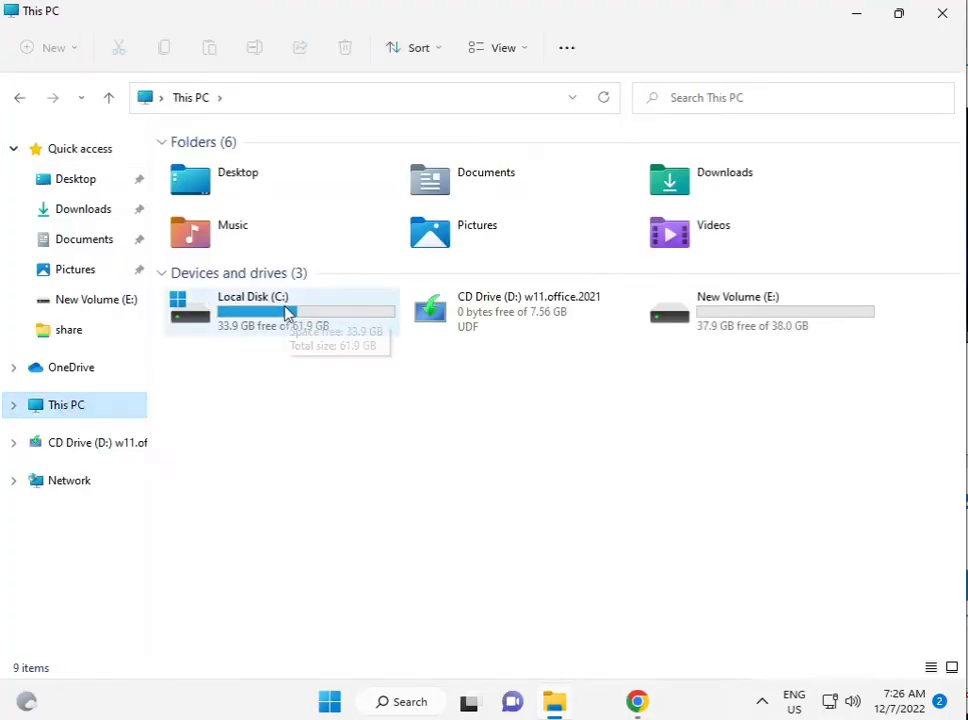
pyautogui.click(288, 313)
pyautogui.doubleClick(287, 312)
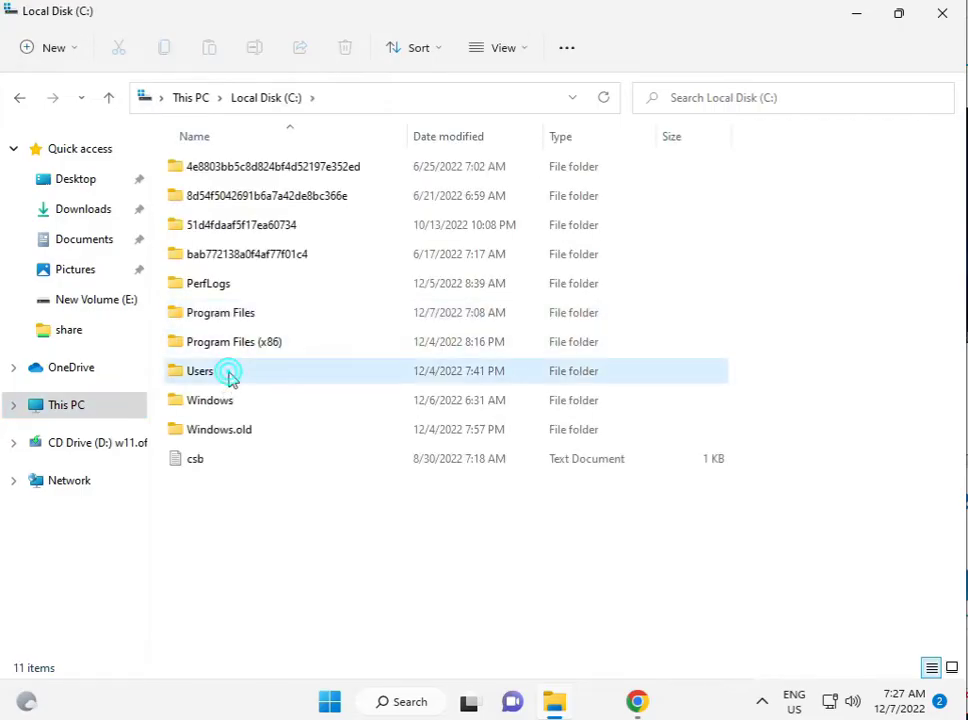
pyautogui.doubleClick(229, 376)
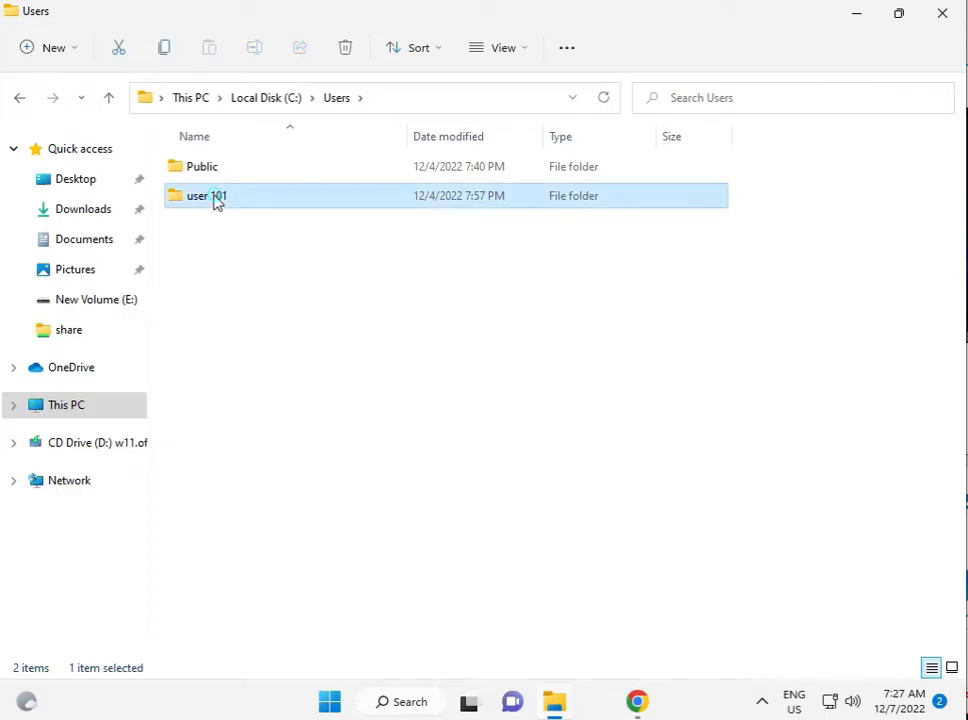
pyautogui.doubleClick(214, 200)
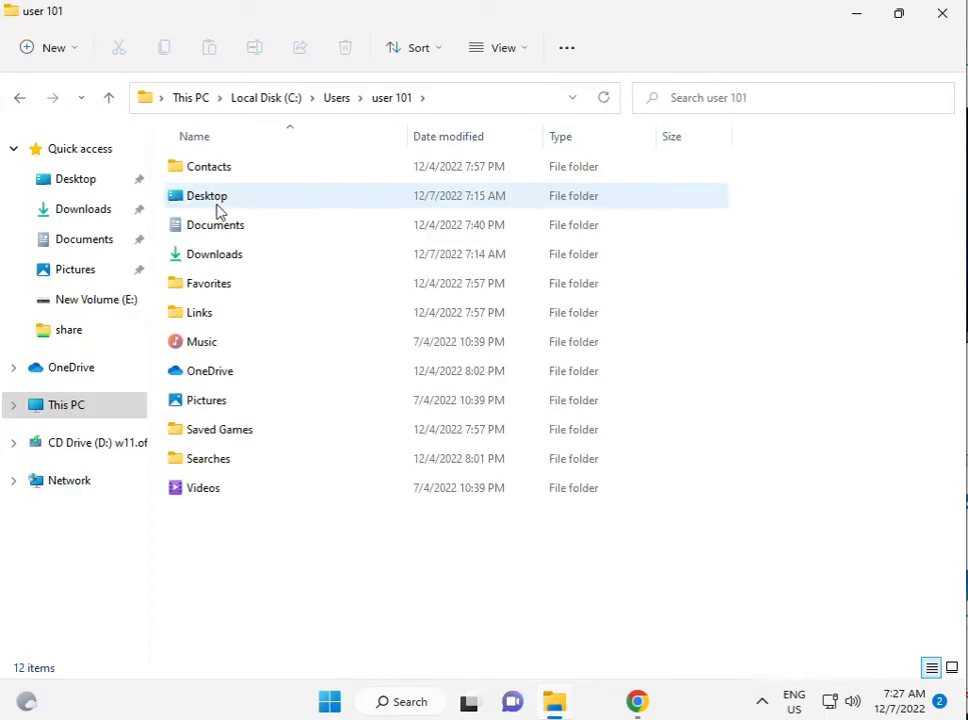
# Review the profile folder's properties (2.46 GB, 2,987 files) and close them.
pyautogui.click(564, 48)
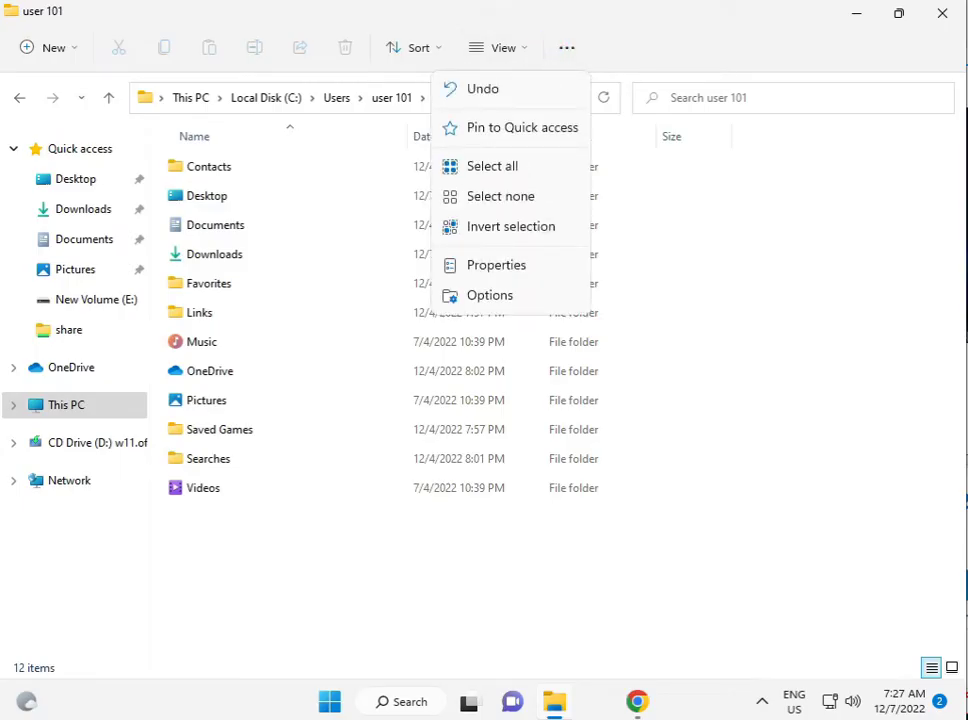
pyautogui.click(478, 262)
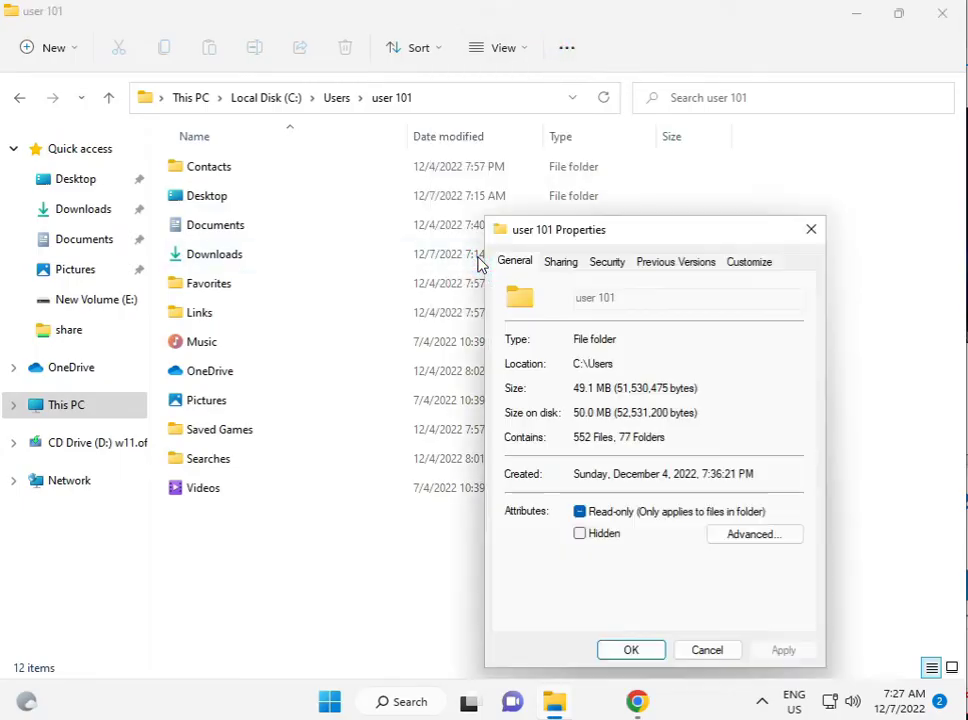
pyautogui.click(813, 229)
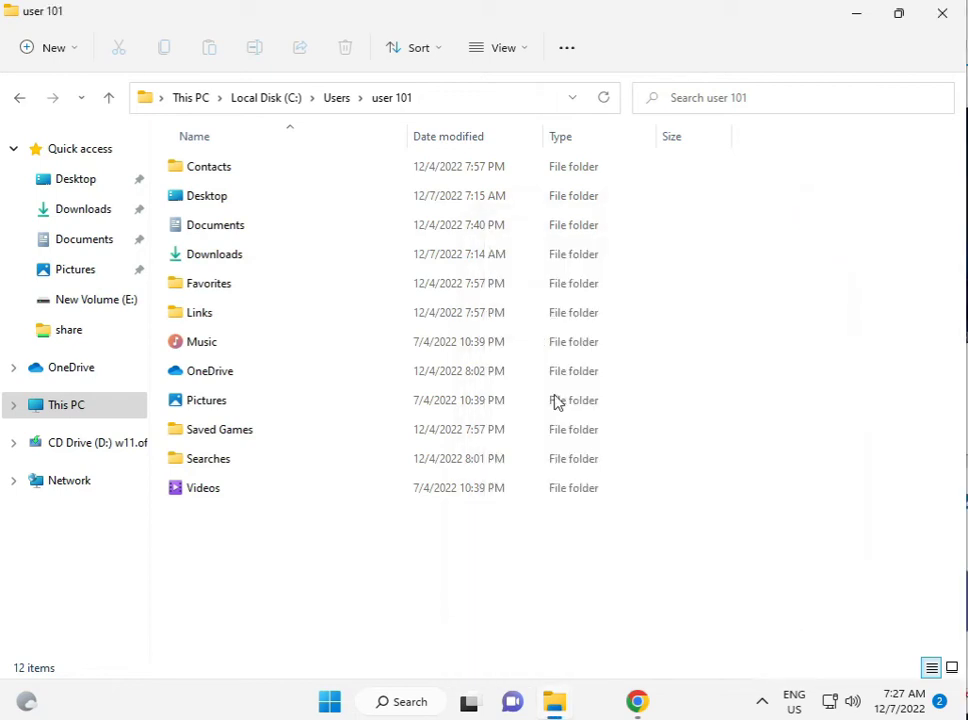
# Enable 'Show hidden files, folders, and drives' in Folder Options, then select AppData.
pyautogui.click(567, 48)
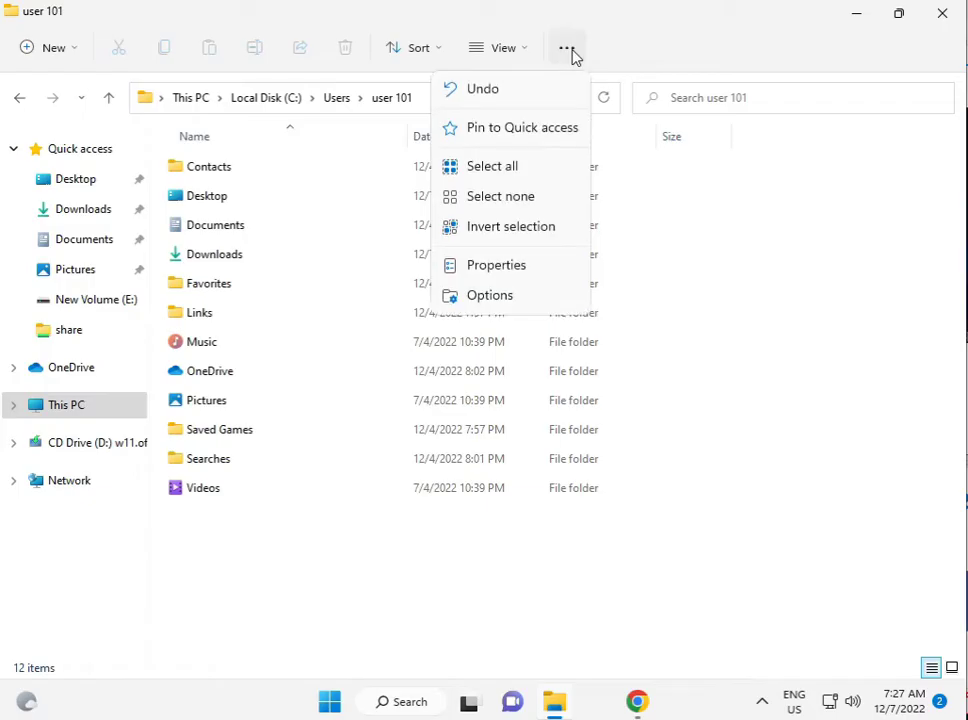
pyautogui.click(488, 298)
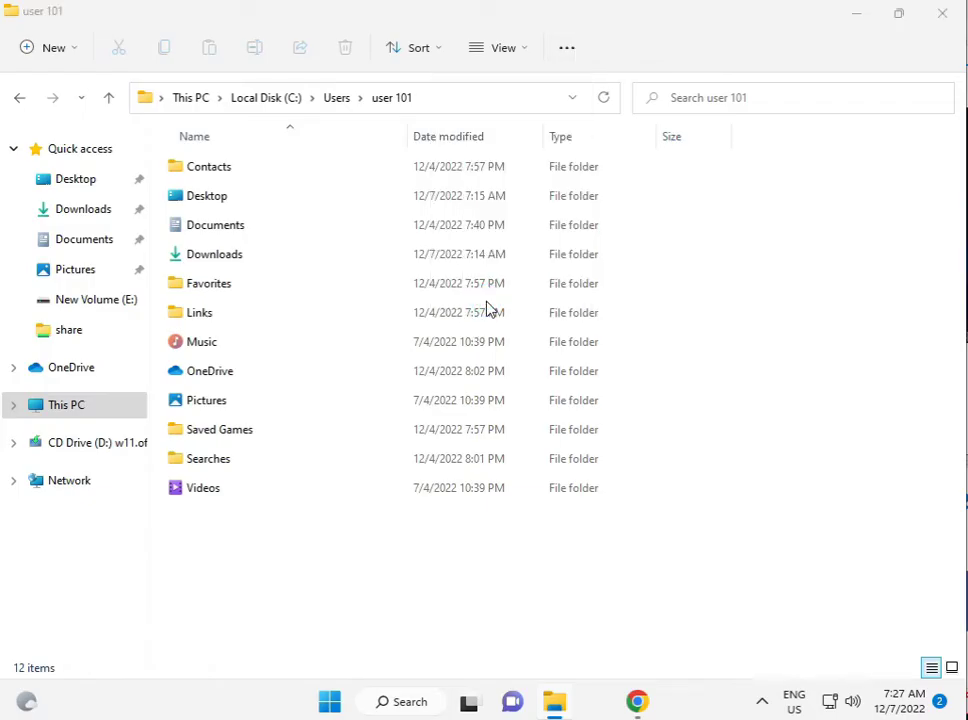
pyautogui.click(93, 189)
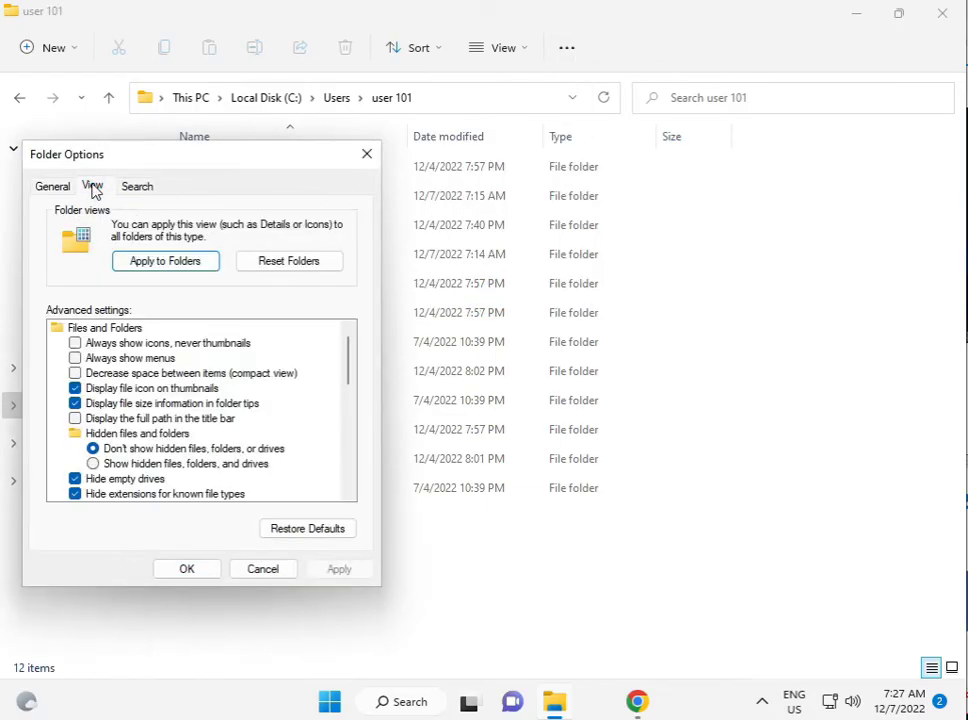
pyautogui.click(126, 465)
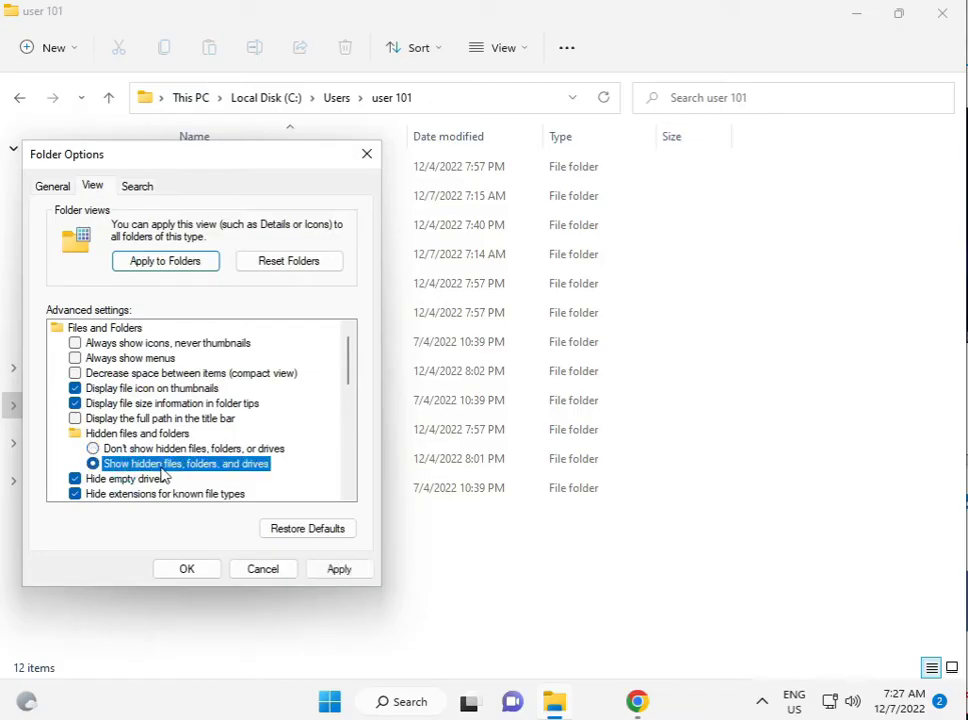
pyautogui.click(197, 573)
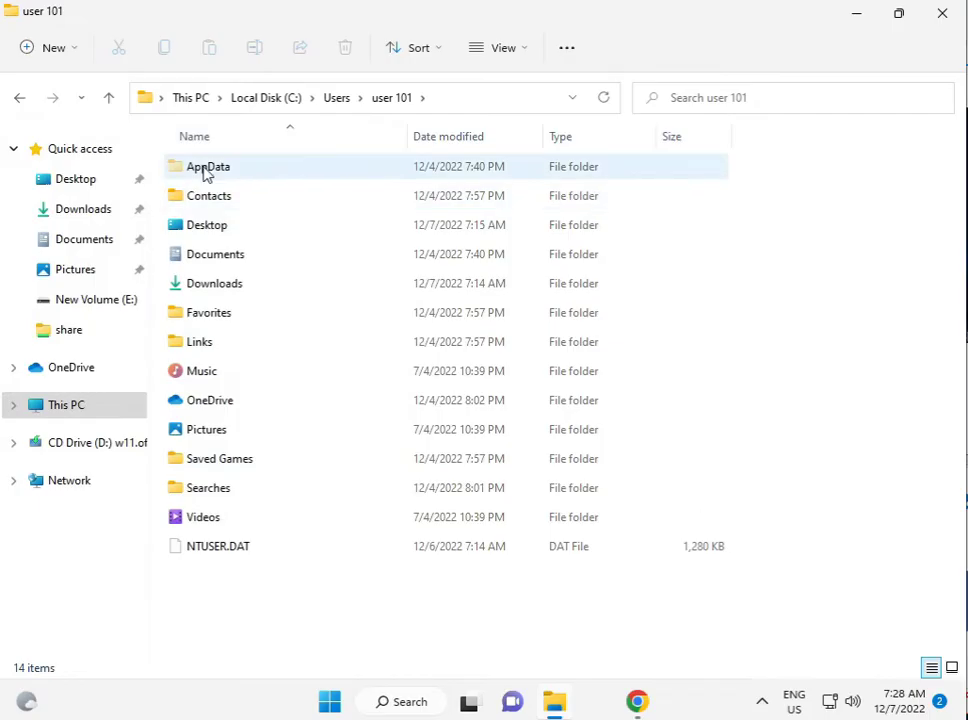
pyautogui.click(207, 173)
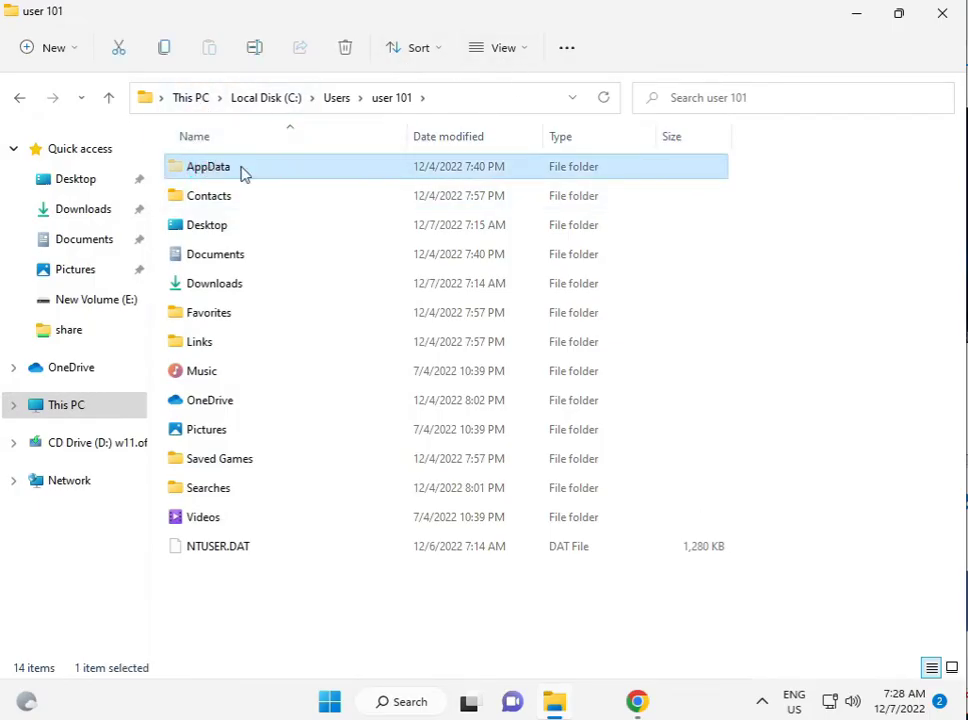
# Open AppData and bring up the Local folder's Security properties.
pyautogui.doubleClick(240, 172)
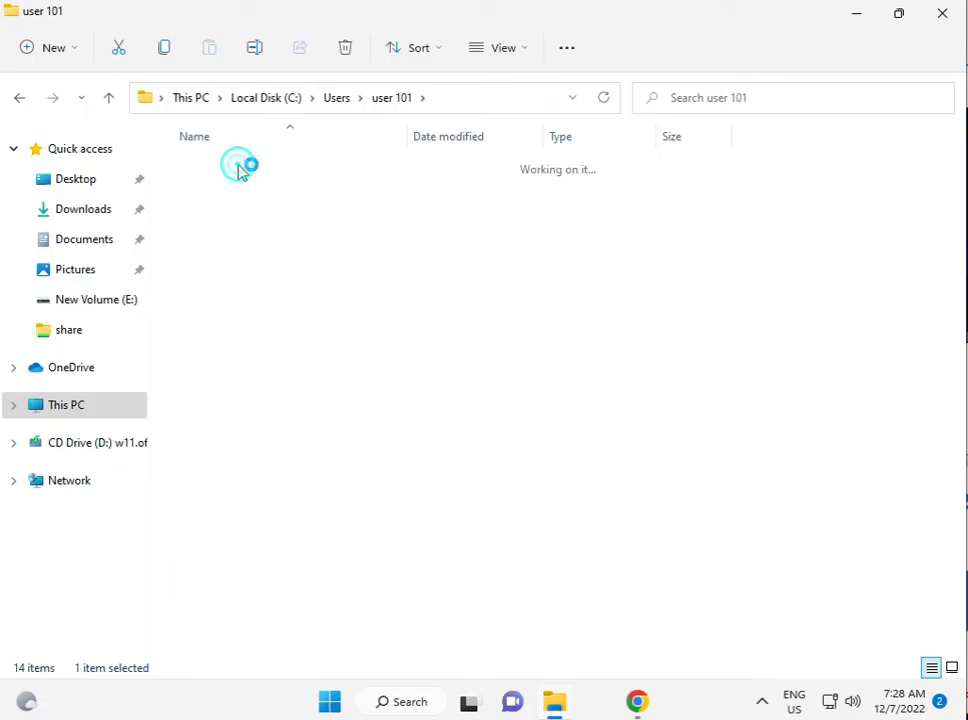
pyautogui.click(240, 173)
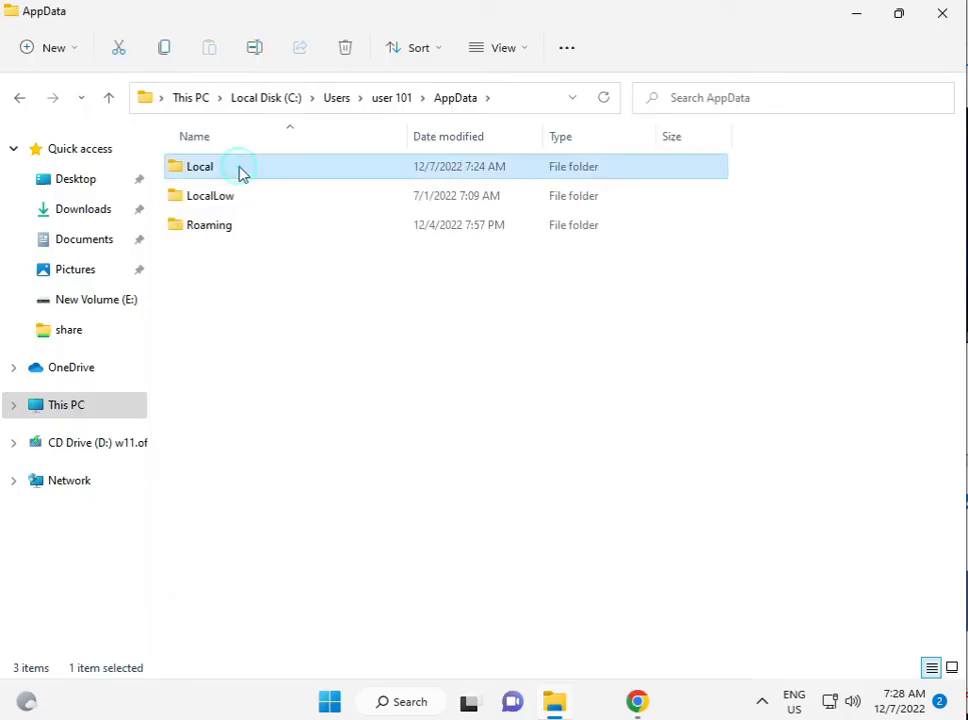
pyautogui.rightClick(240, 173)
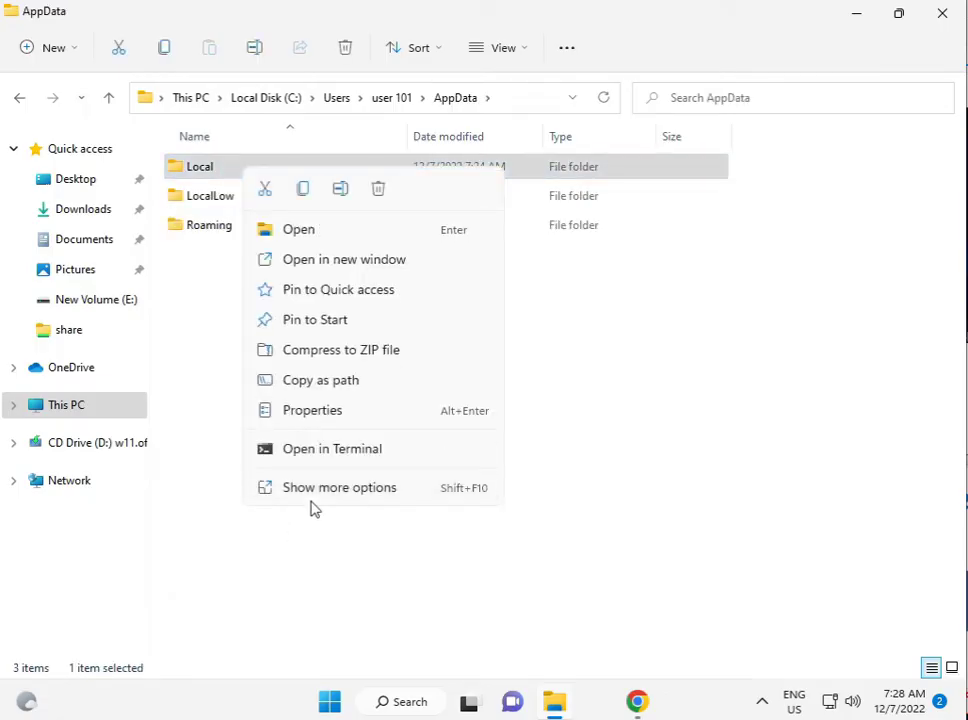
pyautogui.click(315, 489)
pyautogui.click(354, 469)
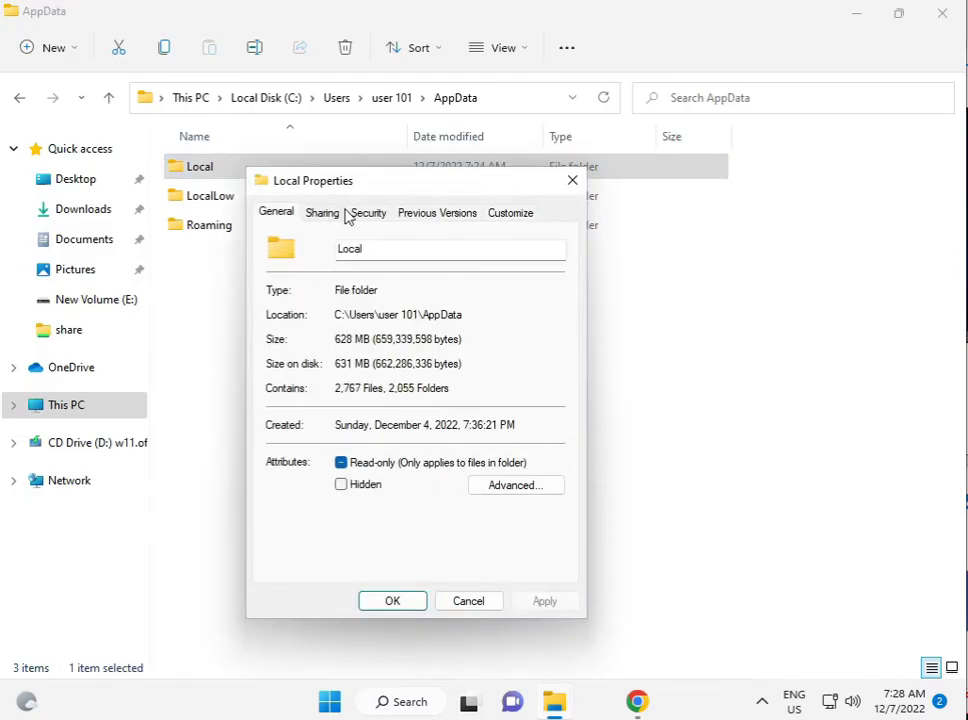
pyautogui.click(359, 216)
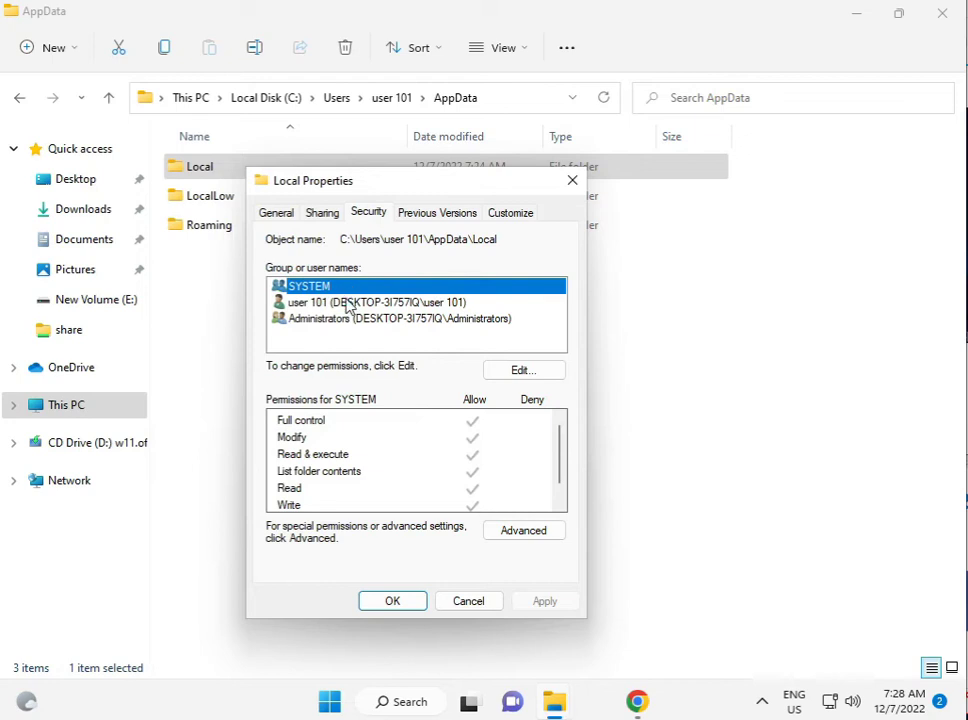
# Open Permissions for Local and review the current user, Administrators and SYSTEM entries.
pyautogui.click(330, 303)
pyautogui.click(490, 375)
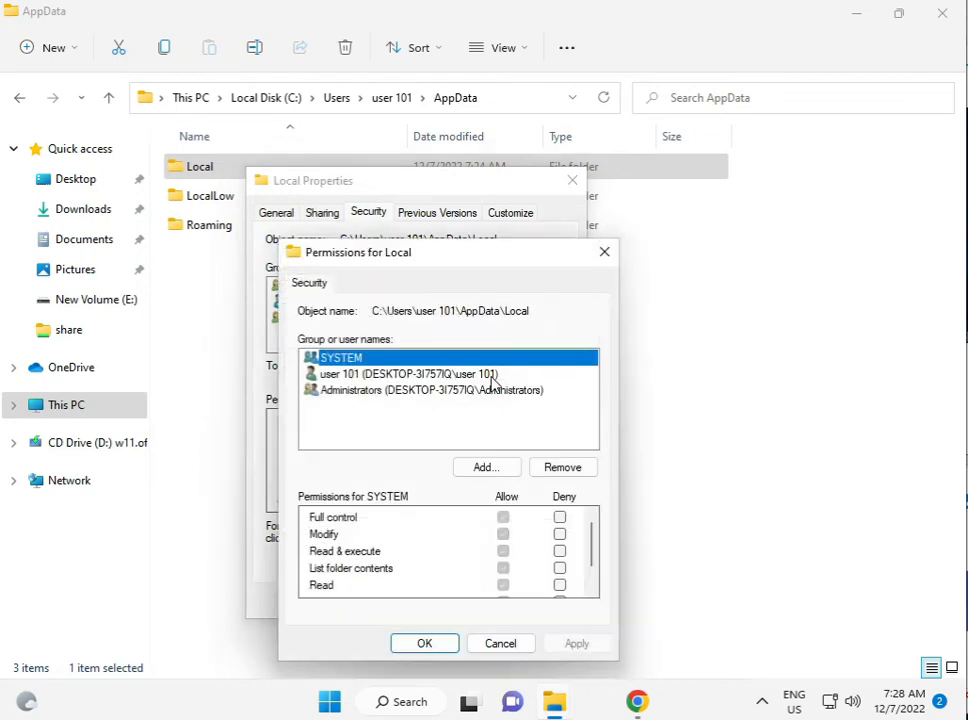
pyautogui.click(400, 374)
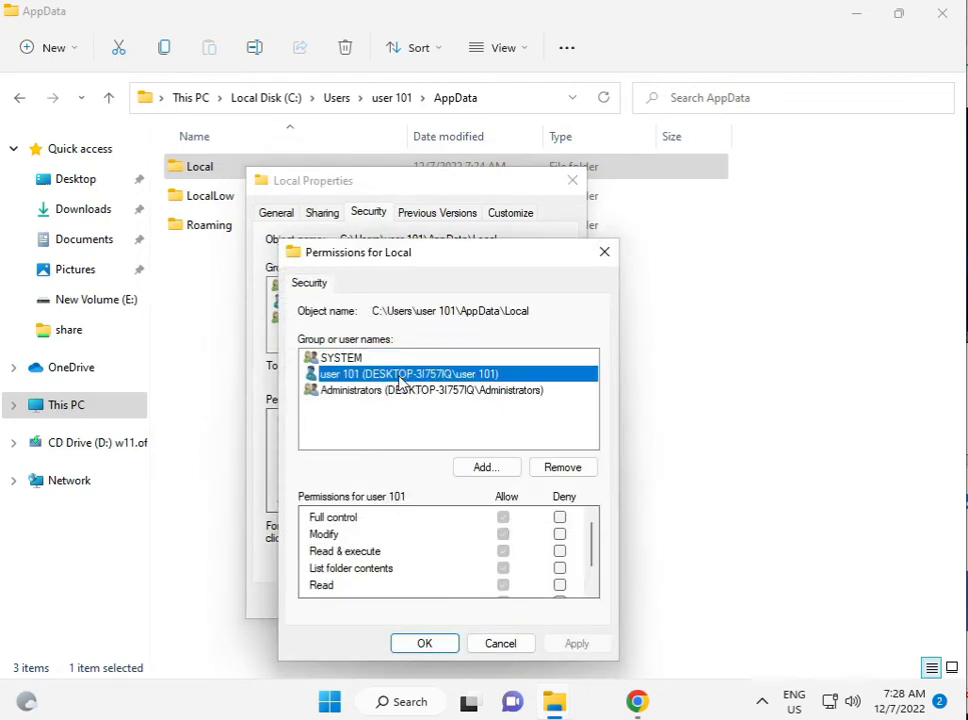
pyautogui.click(400, 391)
pyautogui.click(353, 359)
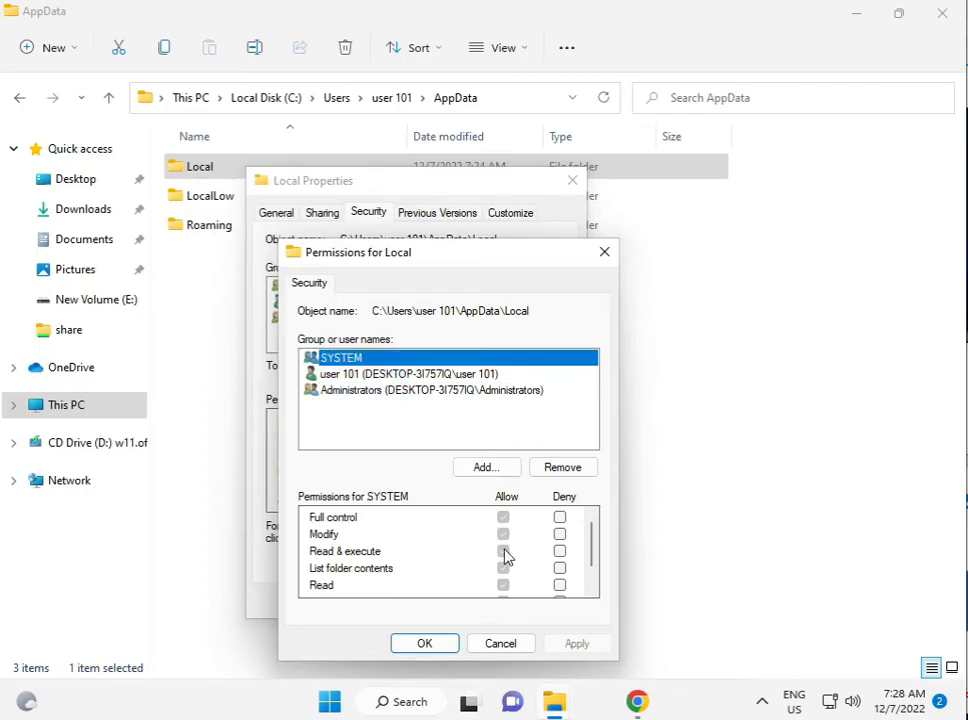
# Add Everyone to Local's permissions with Full control allowed and apply.
pyautogui.click(477, 471)
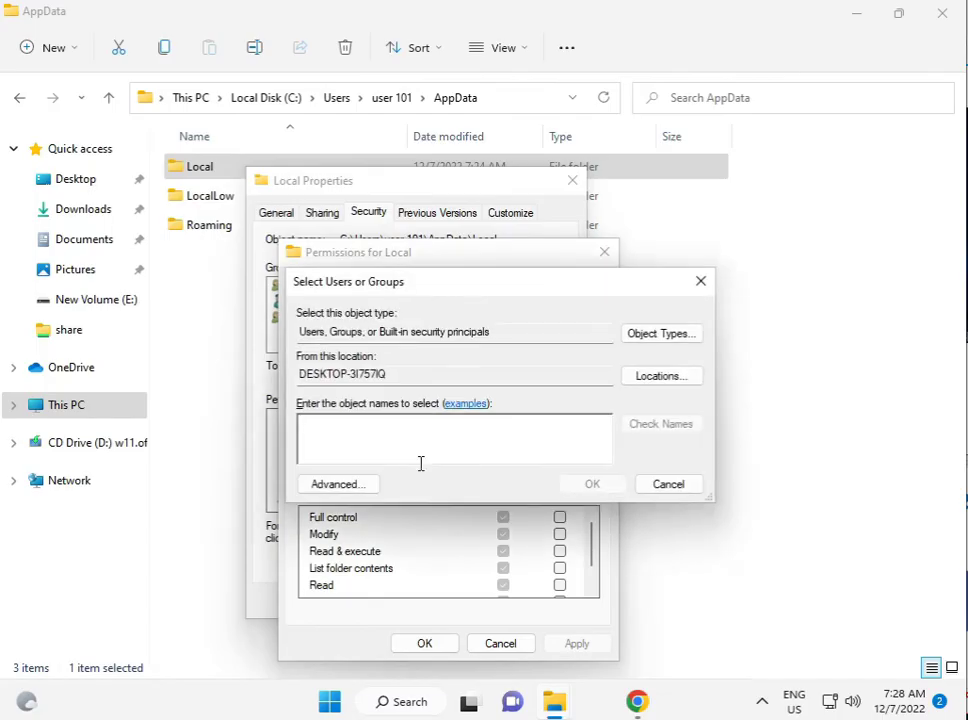
pyautogui.write('eve')
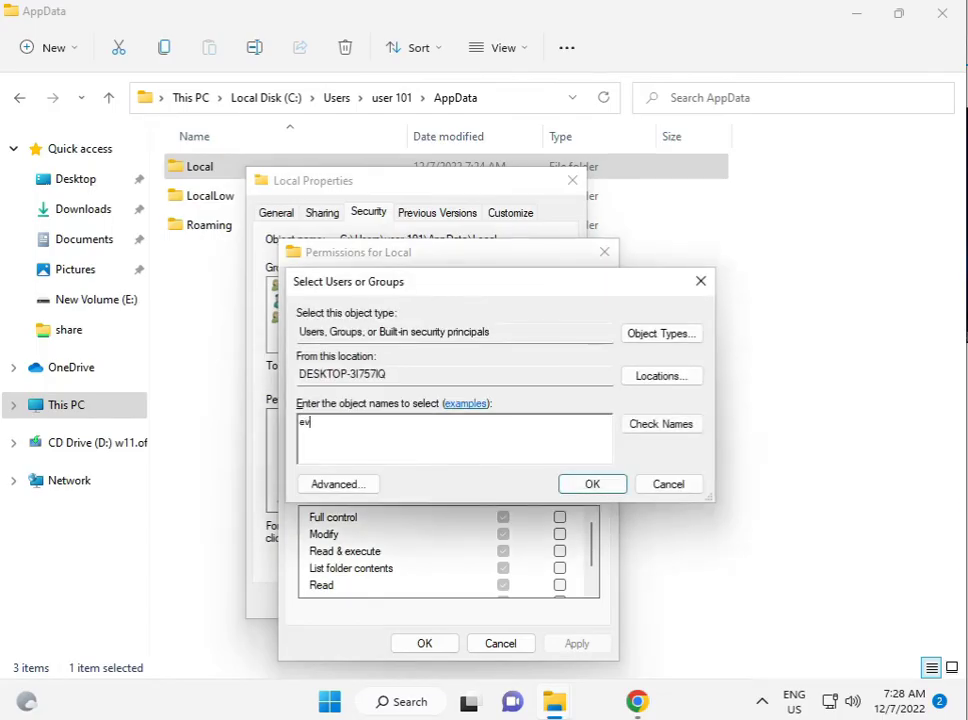
pyautogui.click(648, 424)
pyautogui.click(575, 486)
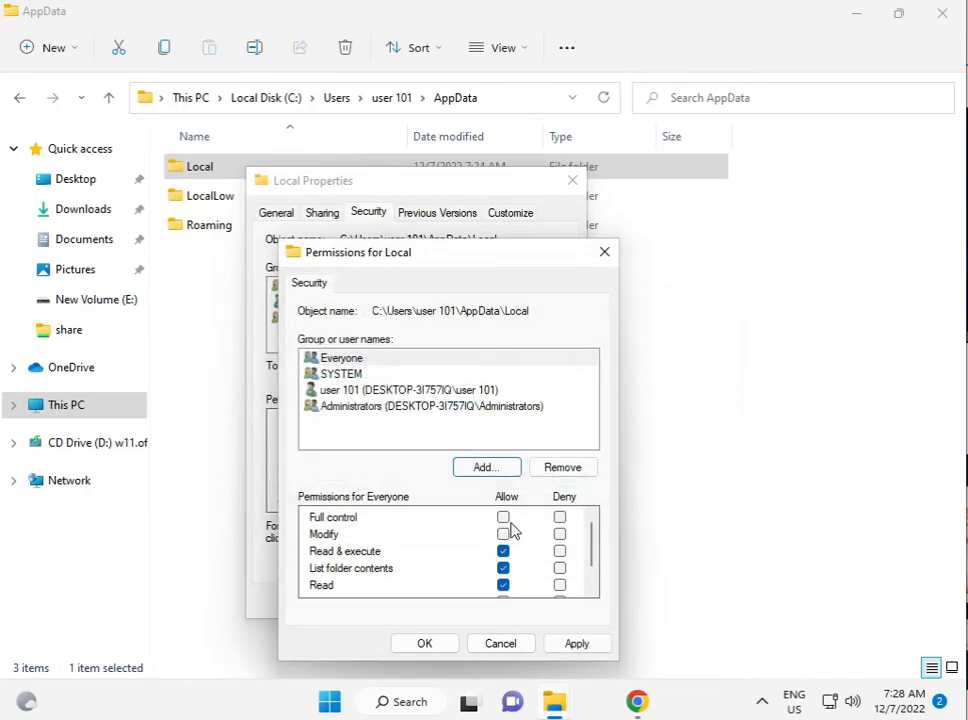
pyautogui.click(503, 518)
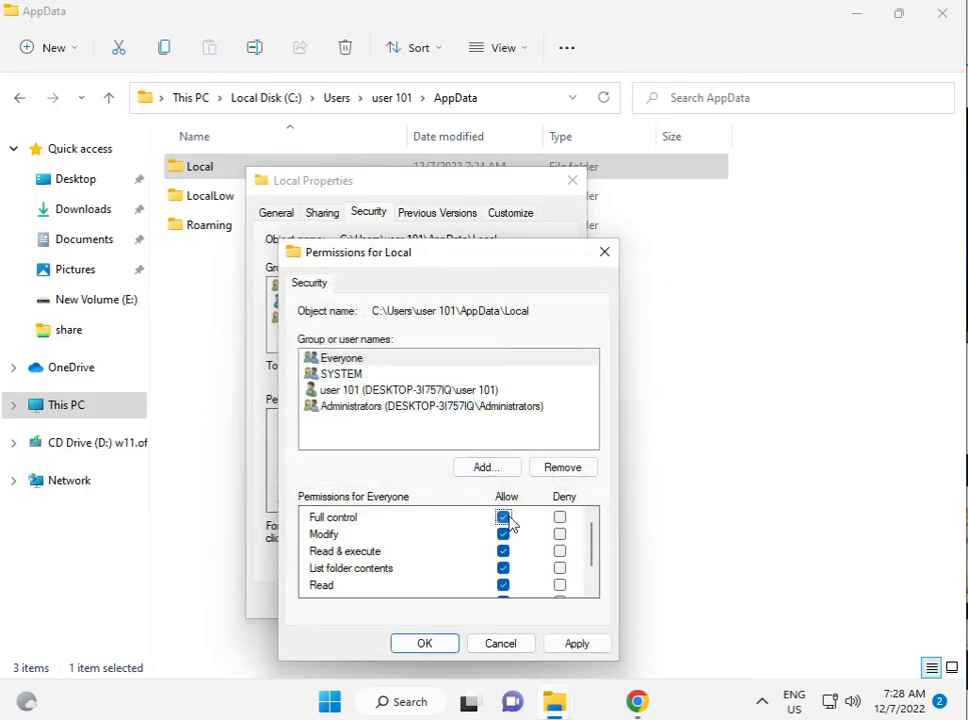
pyautogui.click(563, 645)
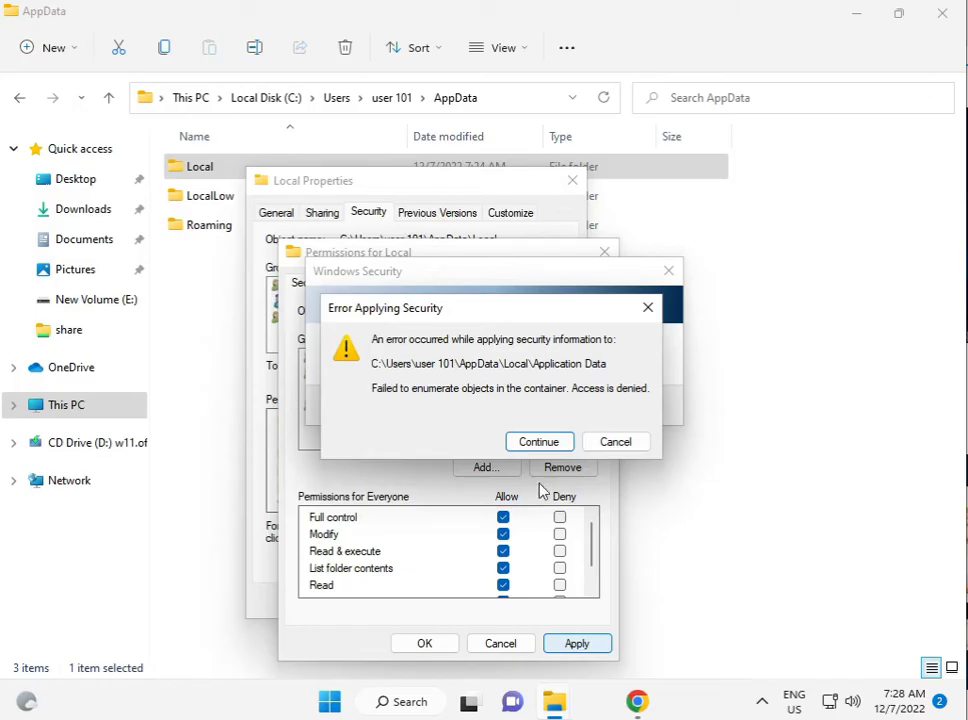
# Continue past the access-denied errors, reapply Local's permissions, and show the desktop.
pyautogui.click(542, 442)
pyautogui.click(542, 442)
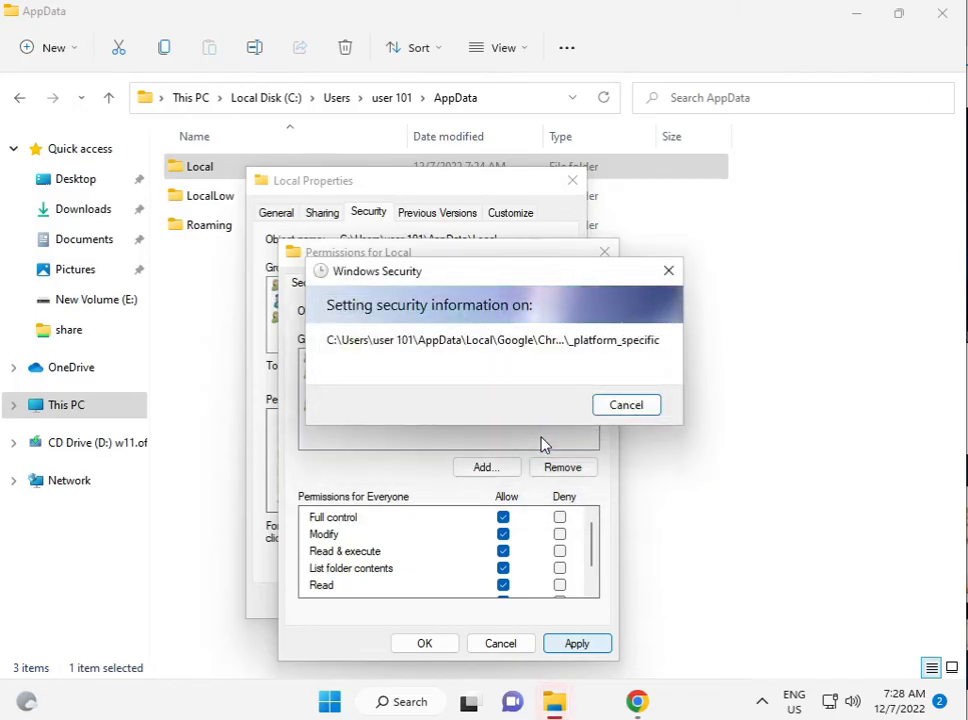
pyautogui.click(542, 442)
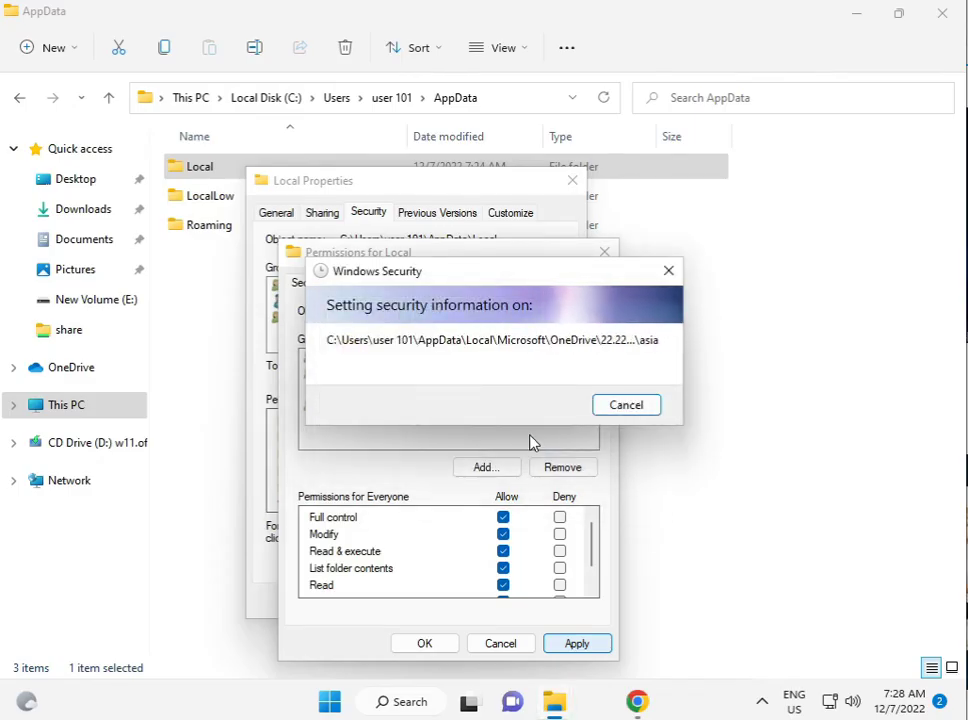
pyautogui.click(537, 442)
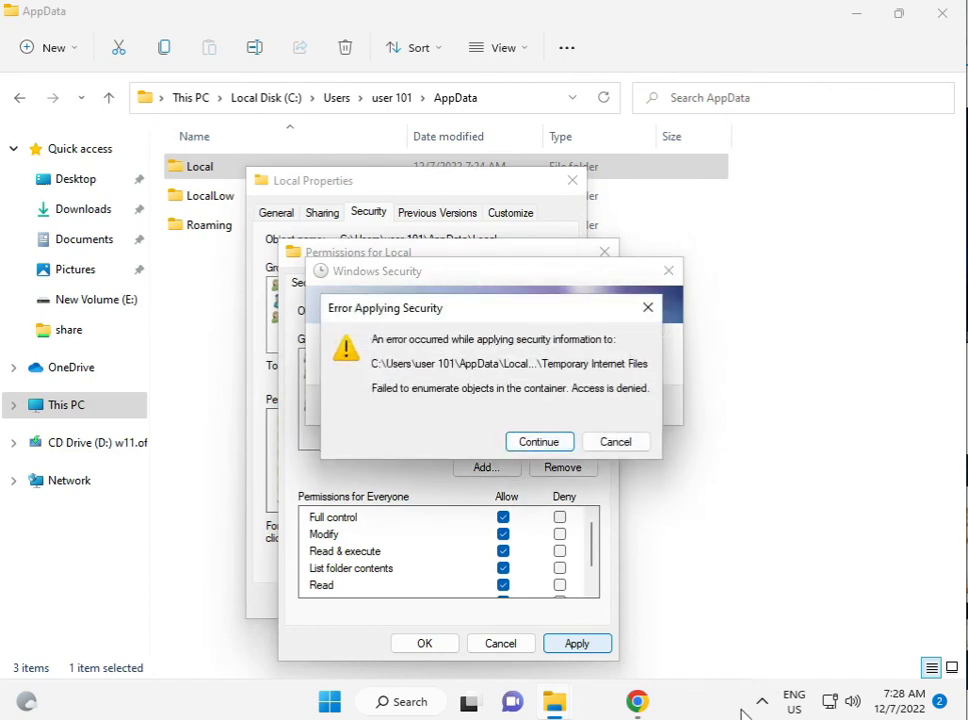
pyautogui.press('Escape')
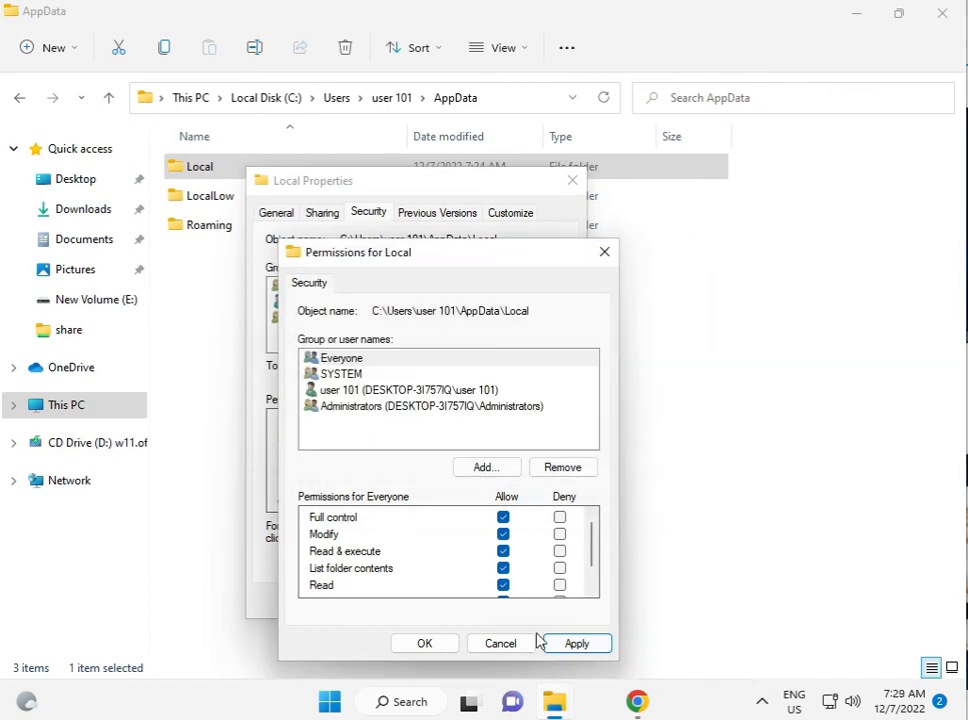
pyautogui.click(568, 642)
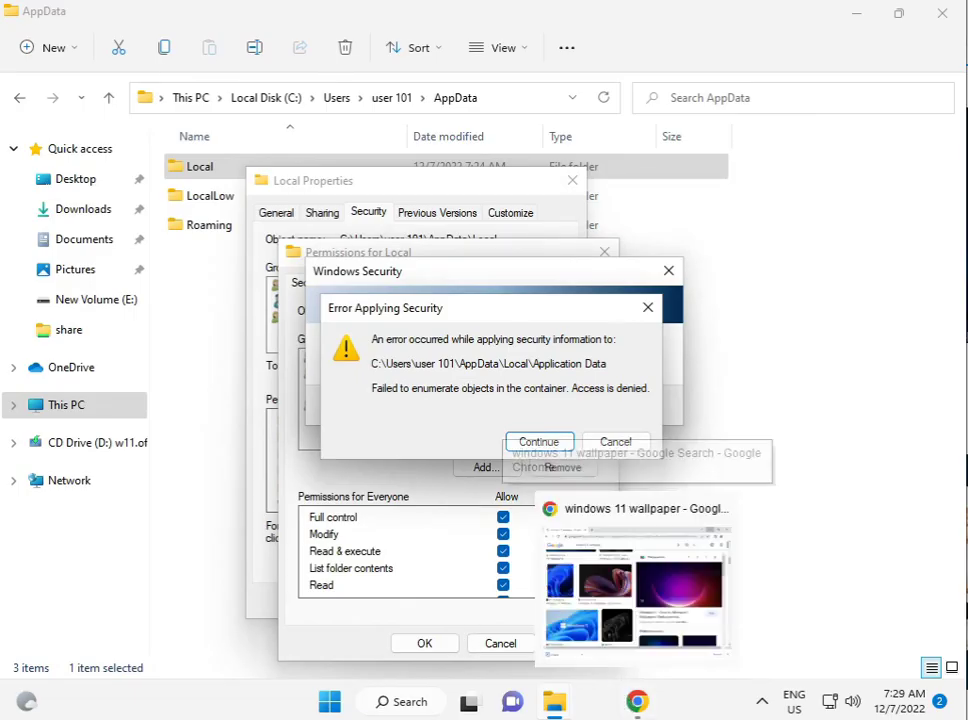
pyautogui.click(965, 700)
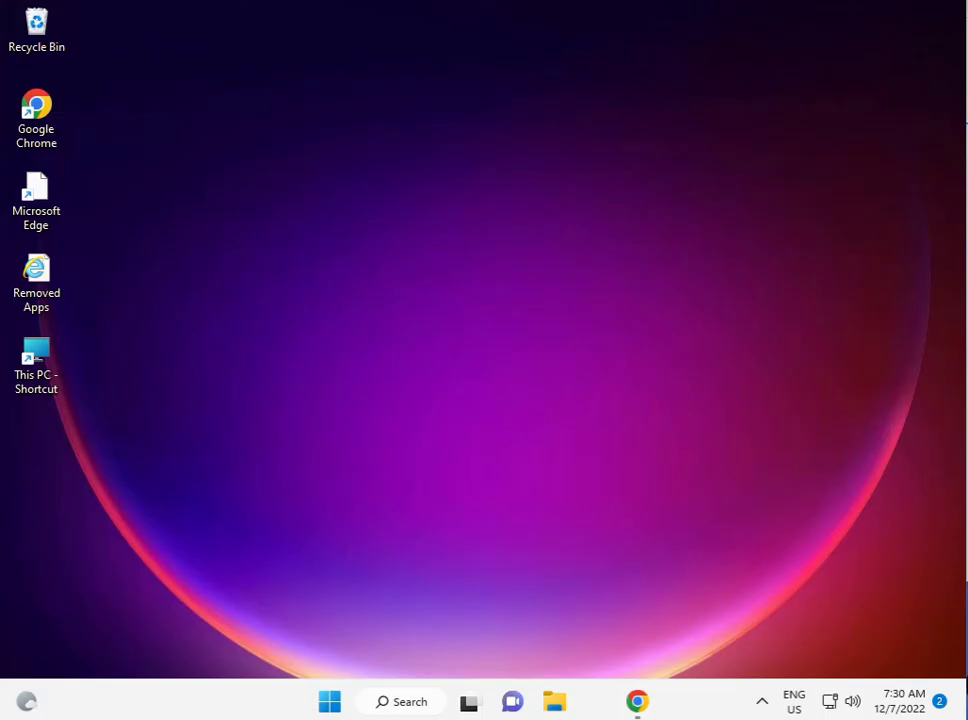
pyautogui.click(761, 703)
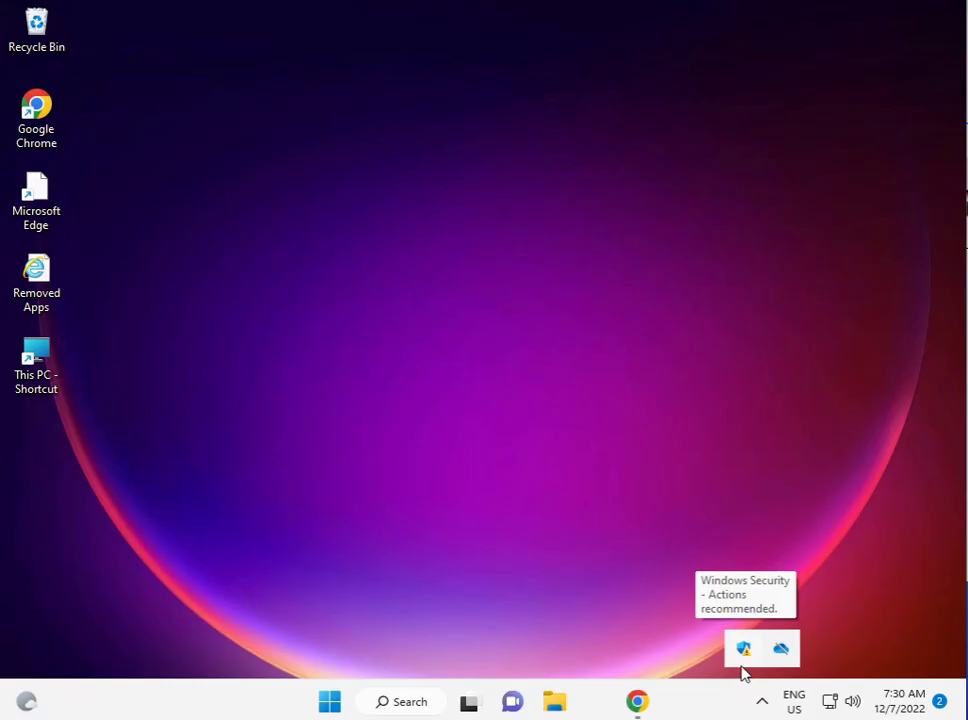
pyautogui.rightClick(742, 652)
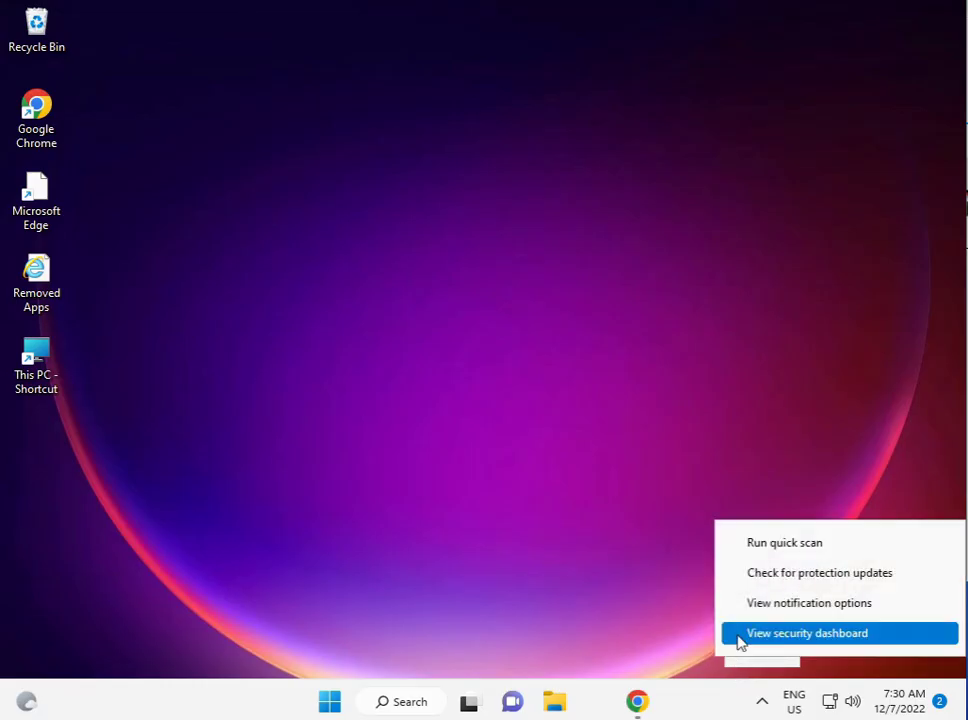
pyautogui.click(421, 408)
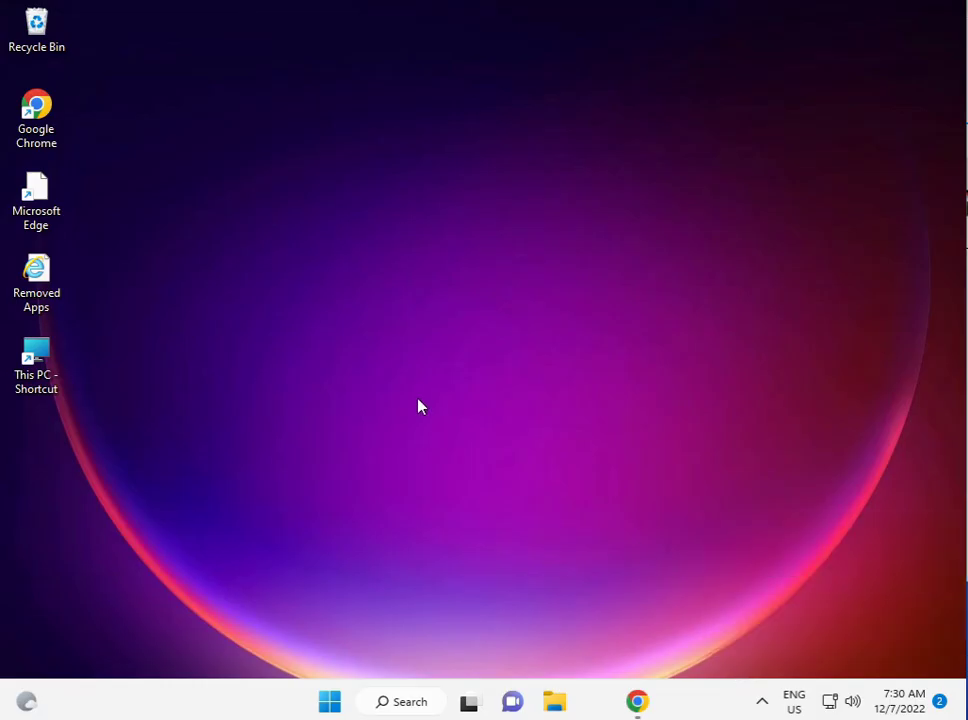